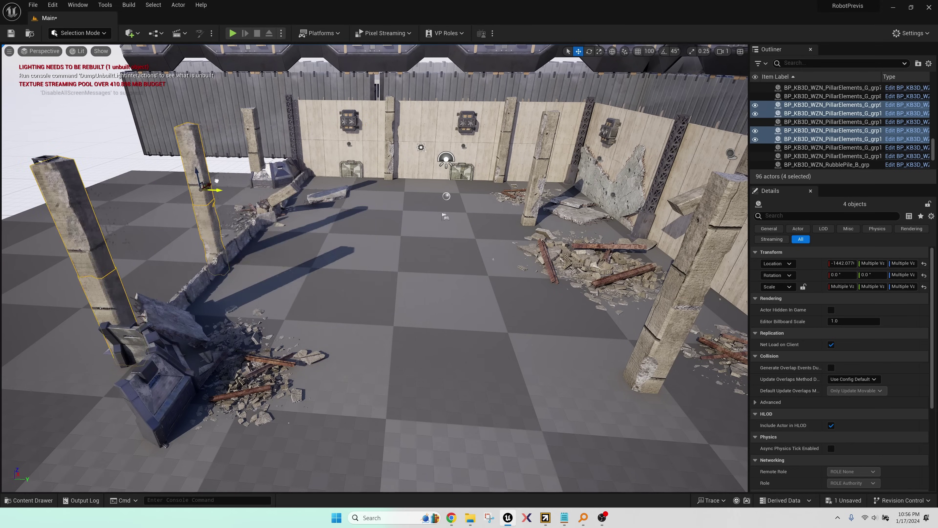
Step: Assign the concrete tiles material to the Floor's Element 0 and turn off viewport denoising
{"action": "left_click", "coordinate": [910, 419]}
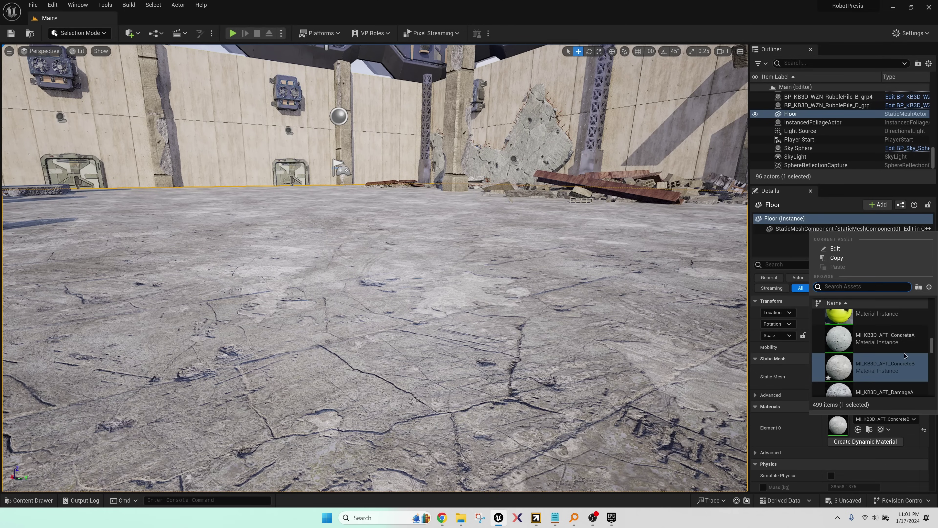
{"action": "left_click", "coordinate": [905, 356]}
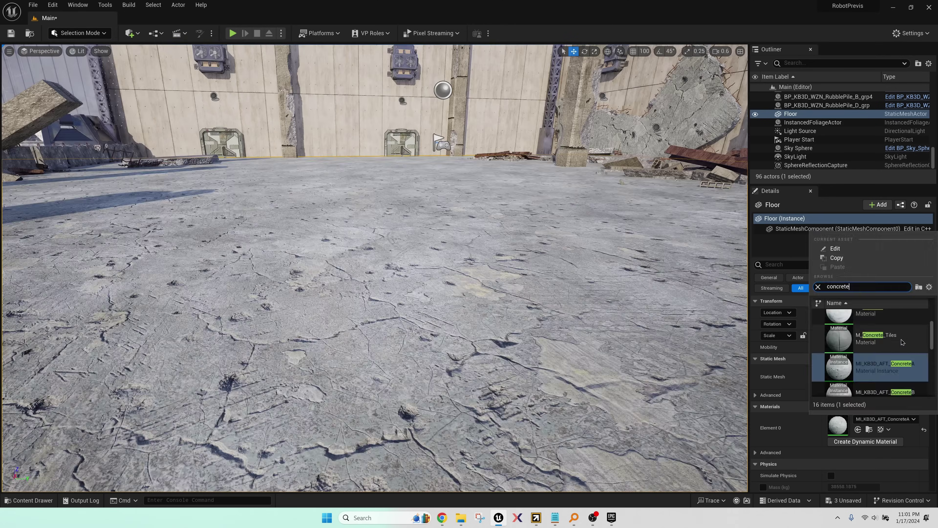
{"action": "left_click", "coordinate": [883, 366]}
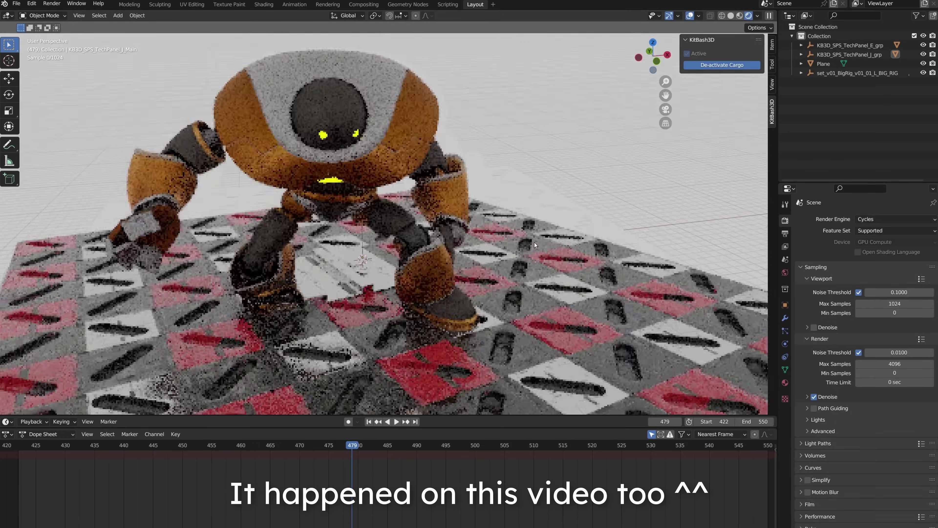
{"action": "left_click", "coordinate": [814, 295]}
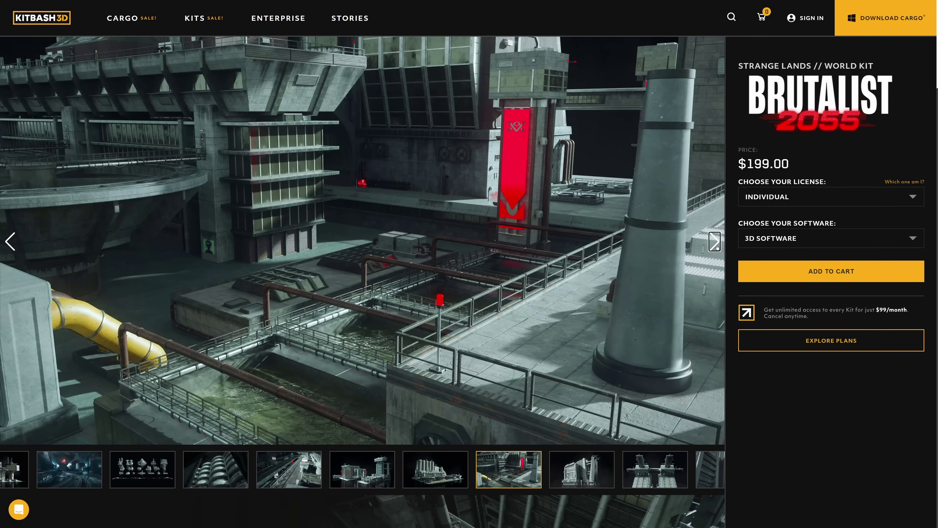
Step: Cycle forward through seven of the Brutalist 2055 kit's gallery preview images
{"action": "left_click", "coordinate": [715, 244]}
{"action": "left_click", "coordinate": [715, 244]}
{"action": "left_click", "coordinate": [715, 244]}
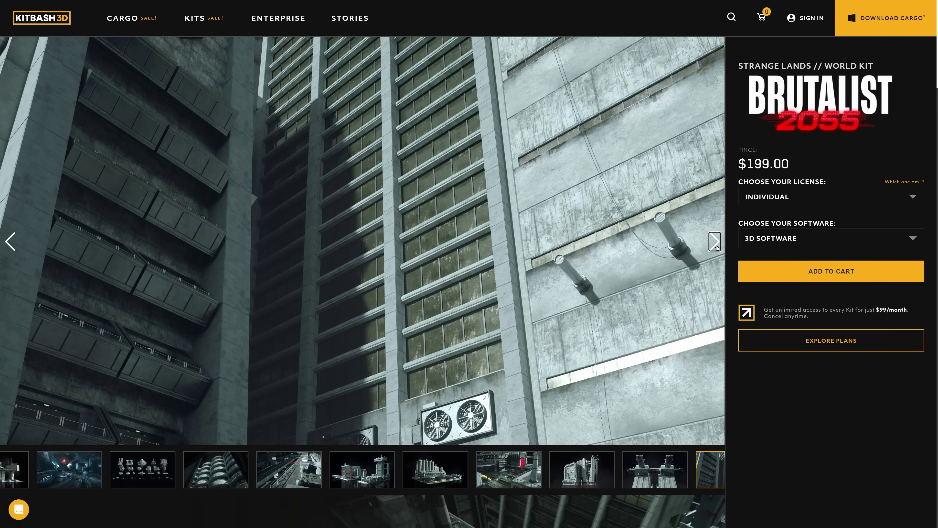
{"action": "left_click", "coordinate": [716, 244]}
{"action": "left_click", "coordinate": [715, 244]}
{"action": "left_click", "coordinate": [715, 244]}
{"action": "left_click", "coordinate": [715, 244]}
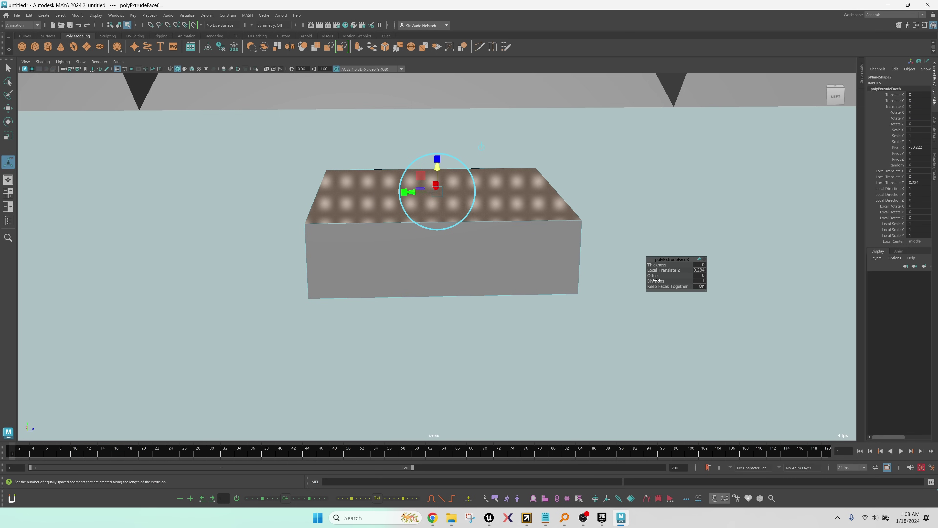
Step: Extrude the box's top face with offset 0.05 and sink it into an inset recess
{"action": "mouse_move", "coordinate": [655, 275]}
{"action": "left_mouse_down"}
{"action": "mouse_move", "coordinate": [680, 275]}
{"action": "mouse_move", "coordinate": [658, 277]}
{"action": "left_mouse_up"}
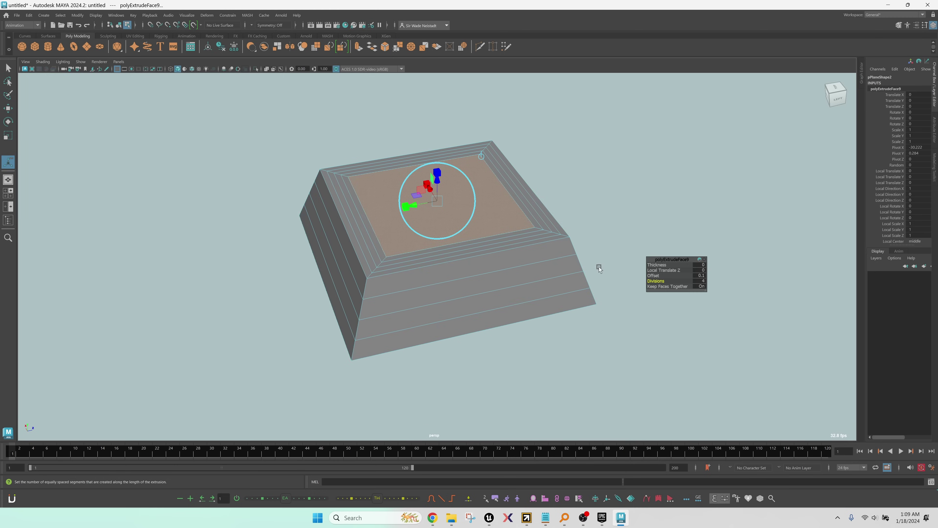
{"action": "left_click_drag", "start_coordinate": [599, 266], "coordinate": [600, 260], "text": "alt"}
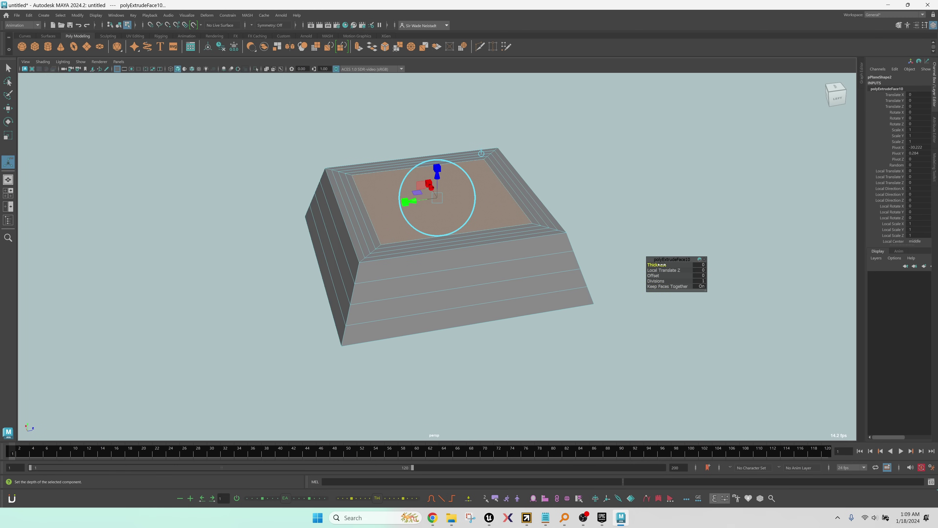
{"action": "left_click_drag", "start_coordinate": [660, 266], "coordinate": [661, 265]}
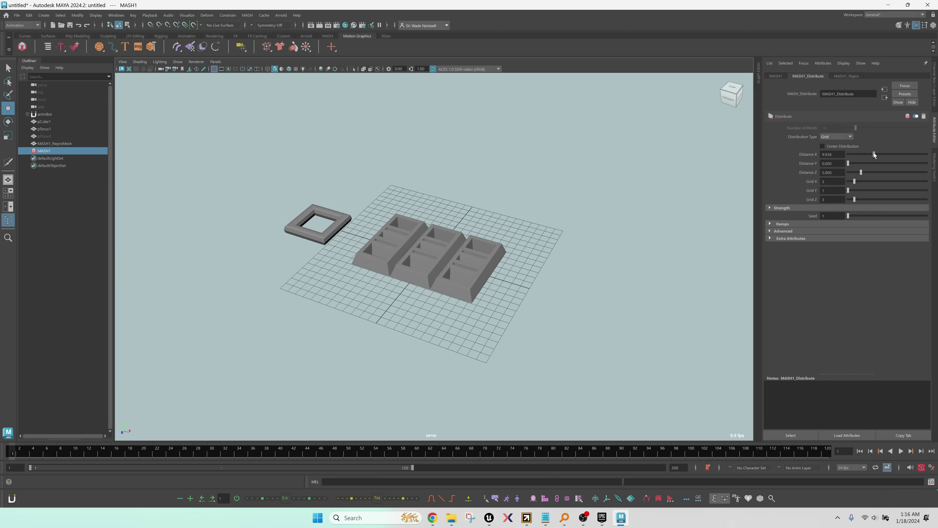
Step: Set the MASH grid Distance Z to 10 and Grid X count to 30, then enlarge the sphere
{"action": "type", "text": "10"}
{"action": "key", "text": "Return"}
{"action": "left_click_drag", "start_coordinate": [855, 181], "coordinate": [858, 182]}
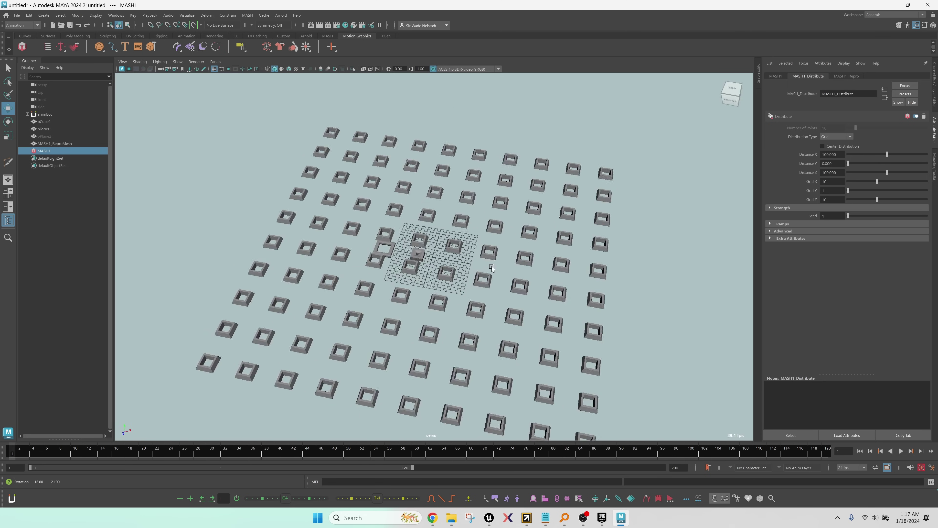
{"action": "type", "text": "30"}
{"action": "key", "text": "Return"}
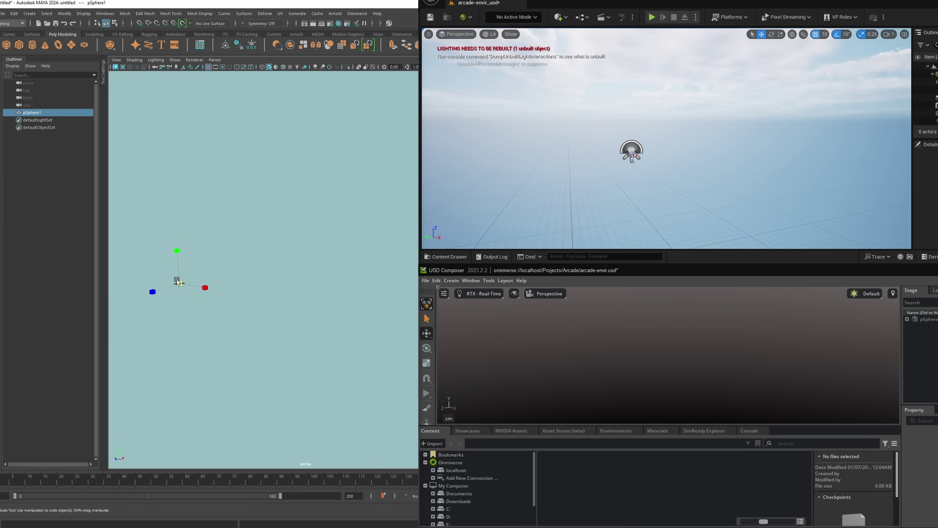
{"action": "left_click_drag", "start_coordinate": [177, 282], "coordinate": [310, 226]}
Step: Add a cube, slide it in front of the sphere and scale it up
{"action": "key", "text": "w"}
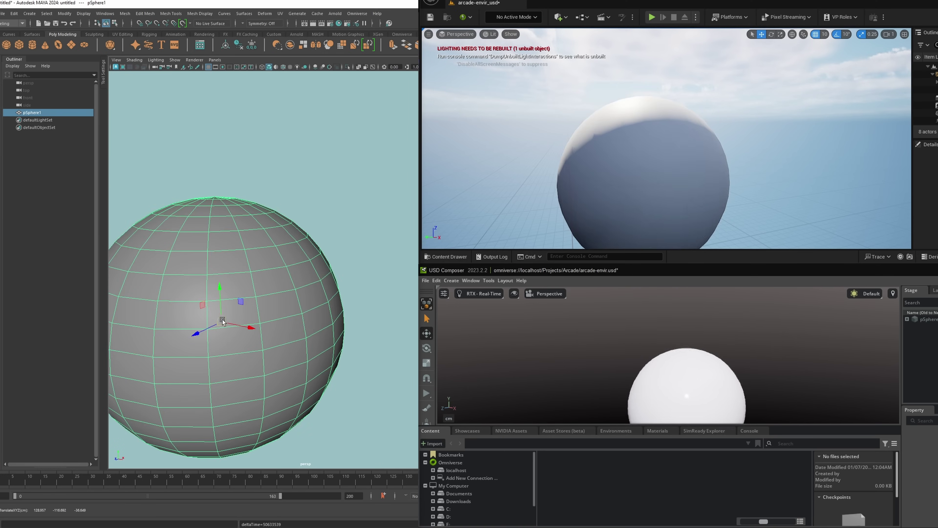
{"action": "left_click", "coordinate": [560, 17]}
{"action": "left_click", "coordinate": [650, 101]}
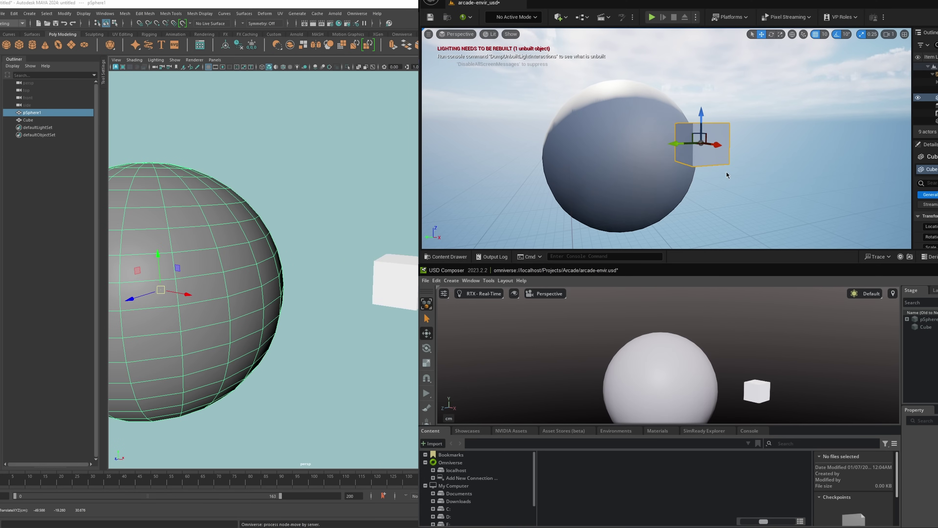
{"action": "left_click_drag", "start_coordinate": [746, 153], "coordinate": [678, 147]}
{"action": "key", "text": "r"}
{"action": "mouse_move", "coordinate": [736, 389]}
{"action": "left_mouse_down"}
{"action": "mouse_move", "coordinate": [743, 374]}
{"action": "mouse_move", "coordinate": [736, 384]}
{"action": "left_mouse_up"}
Step: Move the sphere up and left, then rotate and enlarge the cube
{"action": "left_click_drag", "start_coordinate": [663, 393], "coordinate": [652, 374]}
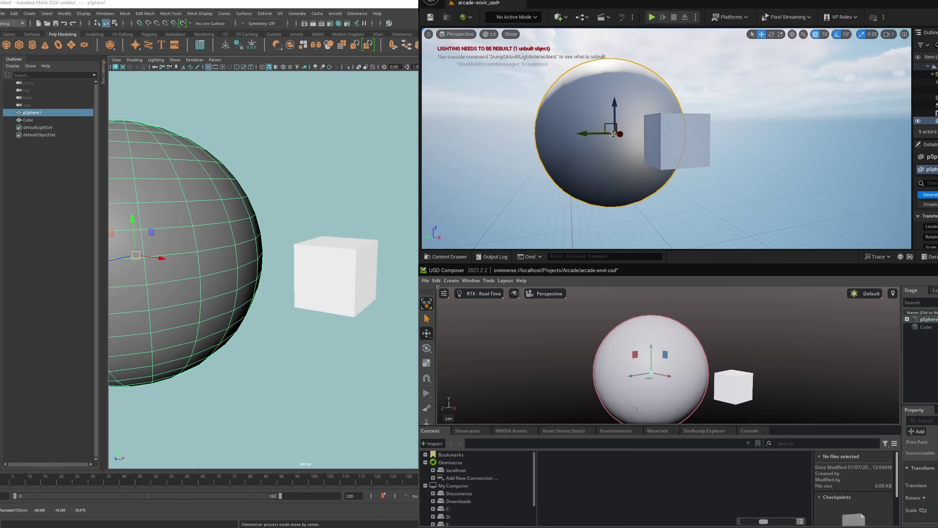
{"action": "key", "text": "r"}
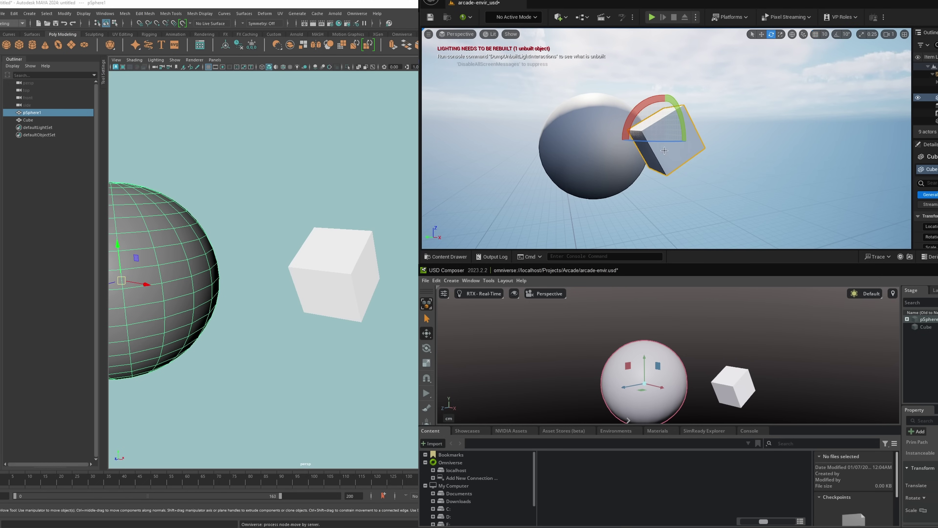
{"action": "left_click_drag", "start_coordinate": [653, 142], "coordinate": [638, 155]}
{"action": "left_click", "coordinate": [733, 386]}
{"action": "key", "text": "r"}
{"action": "left_click_drag", "start_coordinate": [721, 384], "coordinate": [727, 353]}
Step: Bring the Agave plant in from NVIDIA Assets and view it textured in Maya
{"action": "left_click", "coordinate": [511, 431]}
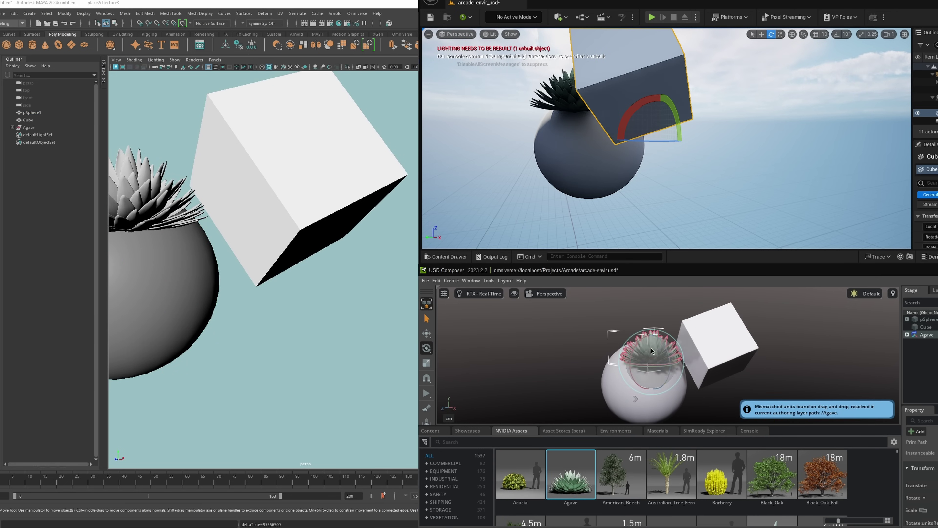
{"action": "left_click", "coordinate": [427, 319]}
{"action": "mouse_move", "coordinate": [282, 312]}
{"action": "left_mouse_down", "text": "alt"}
{"action": "mouse_move", "coordinate": [352, 325]}
{"action": "mouse_move", "coordinate": [329, 311]}
{"action": "left_mouse_up", "text": "alt"}
{"action": "key", "text": "6"}
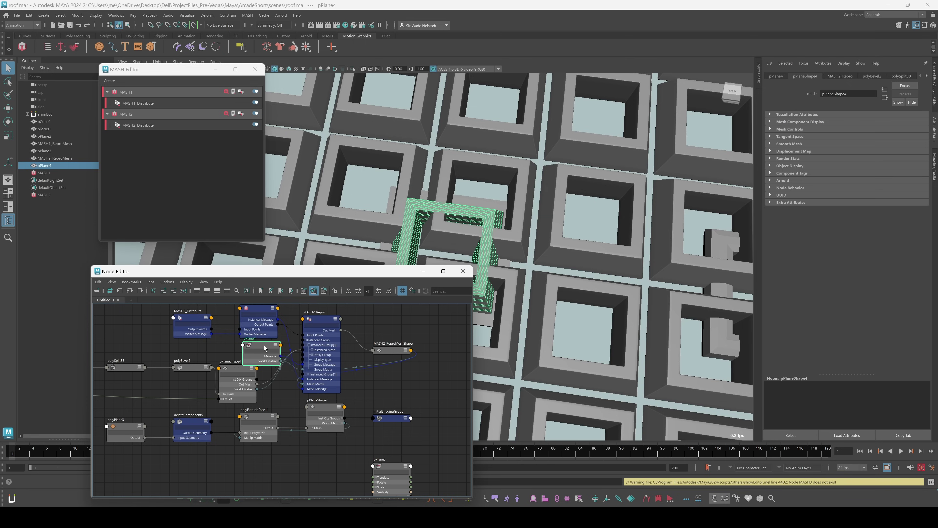
Step: Apply MI_KB3D_FTW_MetallicDarkGrayBCeiling to the ceiling mesh's Element 0 after wiring the MASH nodes
{"action": "middle_click_drag", "start_coordinate": [331, 462], "coordinate": [333, 443]}
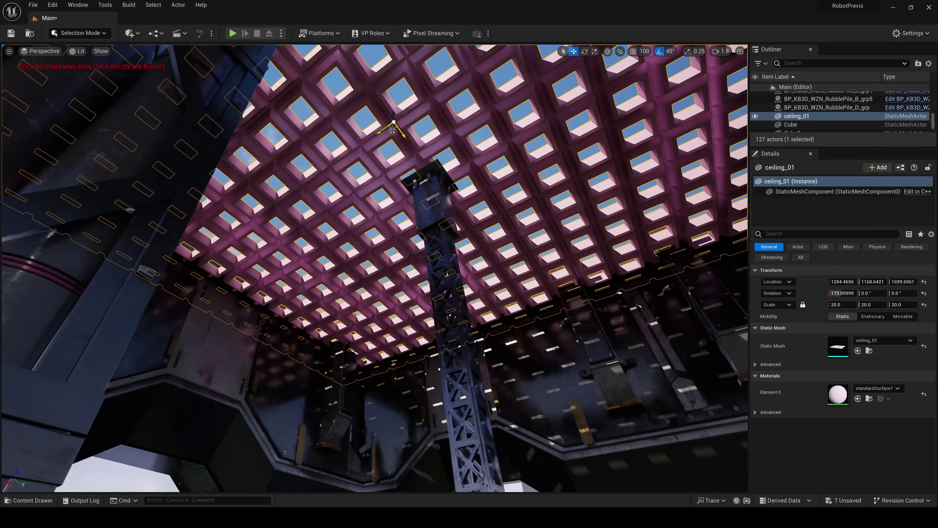
{"action": "right_click_drag", "start_coordinate": [393, 131], "coordinate": [392, 130]}
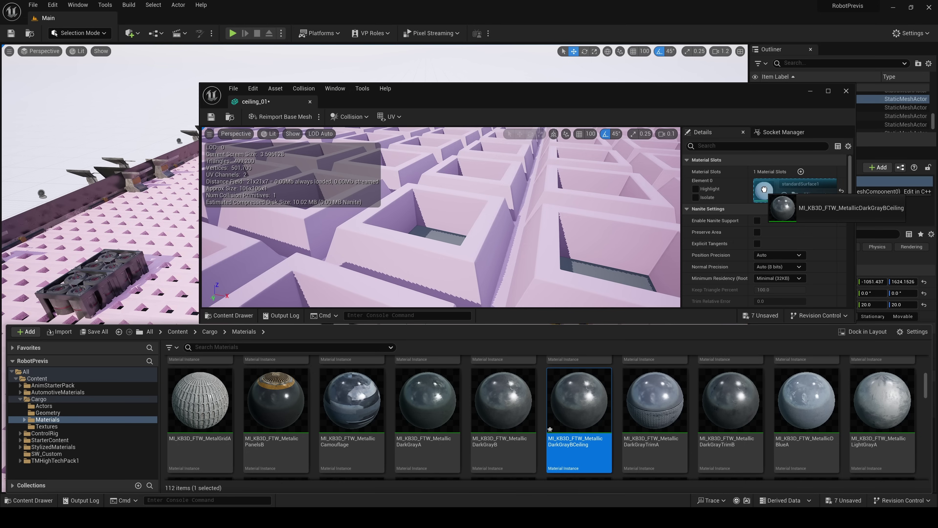
{"action": "left_click_drag", "start_coordinate": [764, 189], "coordinate": [764, 189]}
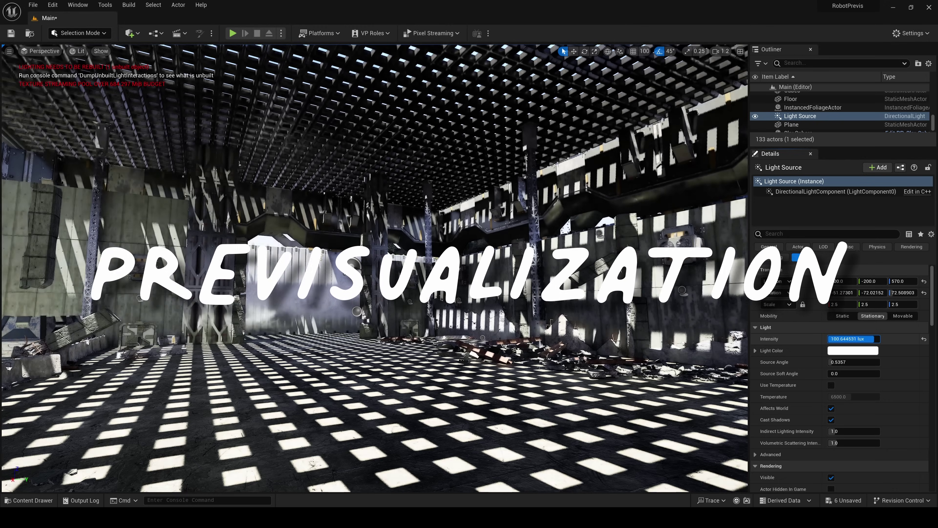
Step: Zero the Light Source intensity, then raise it to about 32.7 lux
{"action": "type", "text": "0"}
{"action": "key", "text": "Return"}
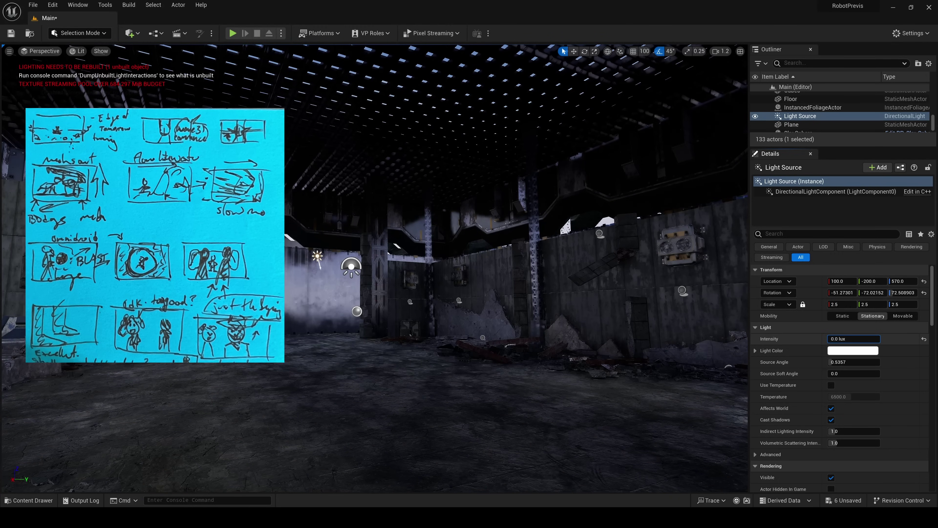
{"action": "left_click_drag", "start_coordinate": [854, 339], "coordinate": [873, 339]}
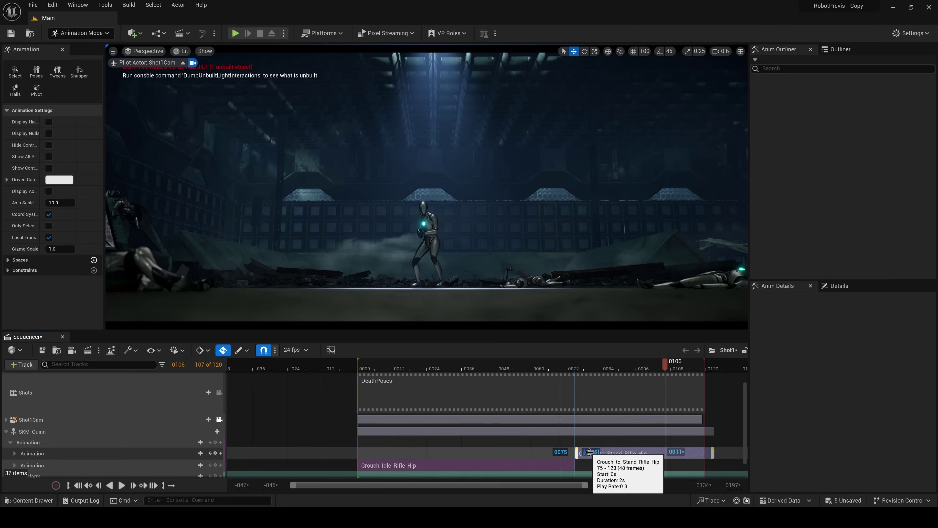
Step: Move the Crouch_to_Stand clip onto the Crouch_Idle row and select the robot's neck control
{"action": "left_click_drag", "start_coordinate": [589, 452], "coordinate": [589, 466]}
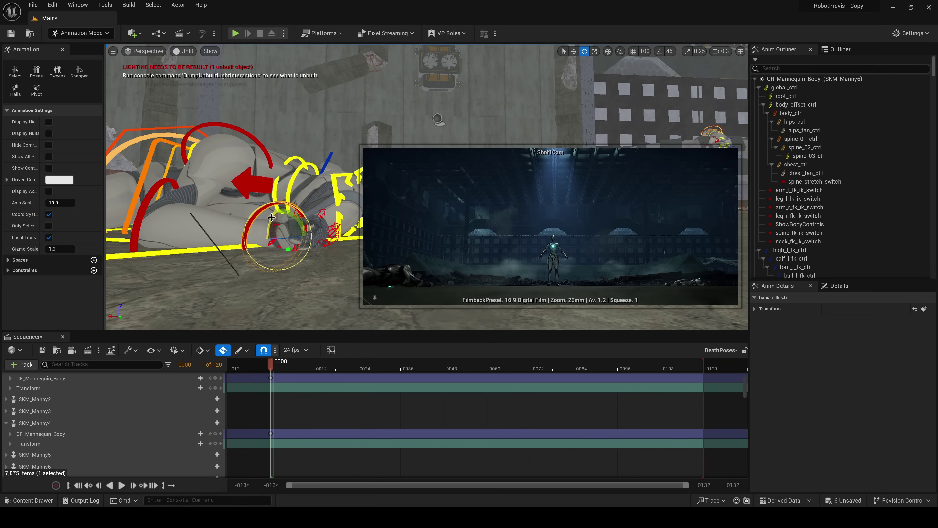
{"action": "right_click_drag", "start_coordinate": [272, 219], "coordinate": [258, 224]}
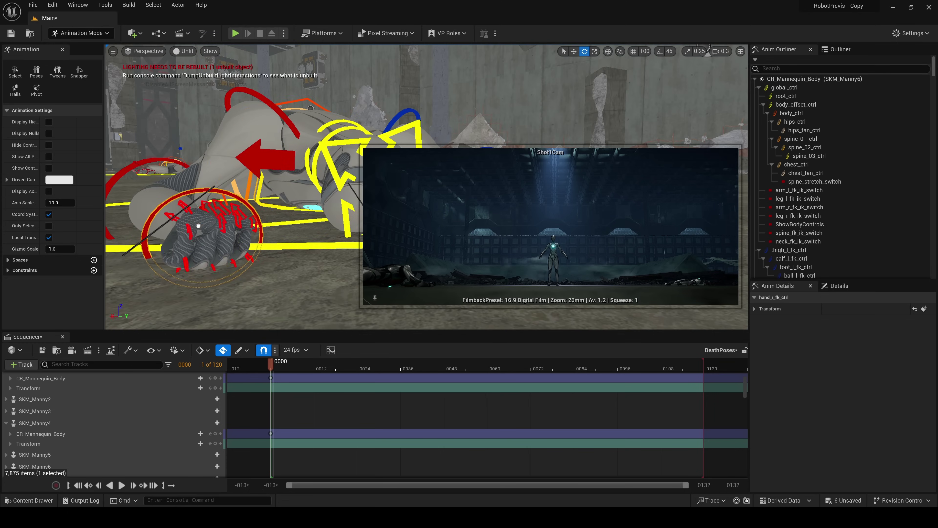
{"action": "right_click_drag", "start_coordinate": [198, 226], "coordinate": [196, 227]}
{"action": "left_click", "coordinate": [197, 226]}
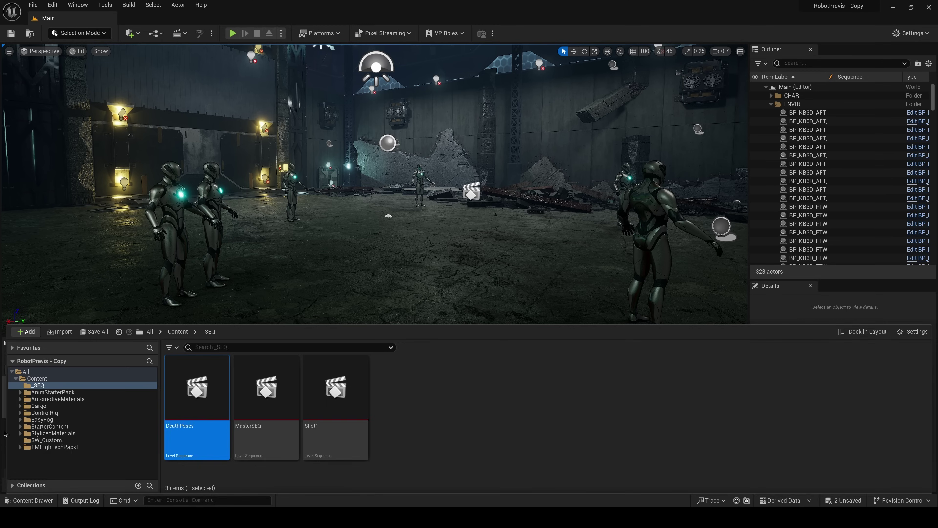
Step: Add a Subsequence track holding the DeathPoses level sequence
{"action": "right_click", "coordinate": [143, 433]}
{"action": "left_click", "coordinate": [182, 346]}
{"action": "left_click", "coordinate": [217, 430]}
{"action": "left_click", "coordinate": [266, 321]}
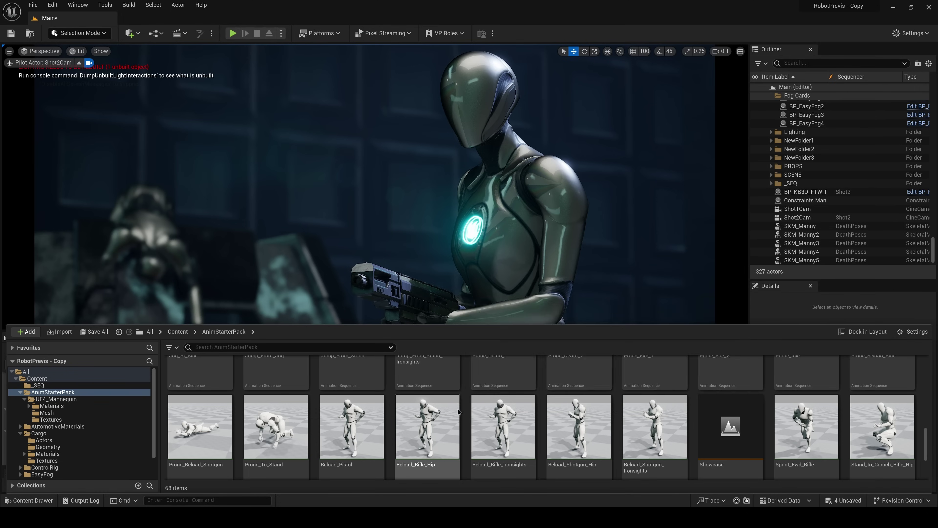
Step: Add Reload_Rifle_Hip to Quinn's animation track via 'reload rif' and move it onto the crouch row
{"action": "mouse_move", "coordinate": [459, 407]}
{"action": "key", "text": "ctrl+space"}
{"action": "left_click", "coordinate": [200, 443]}
{"action": "type", "text": "reload rif"}
{"action": "key", "text": "Return"}
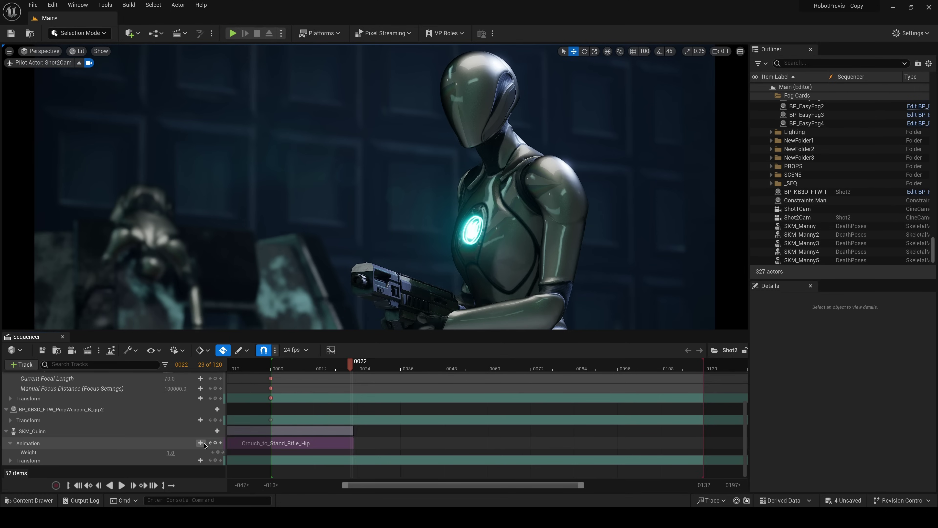
{"action": "left_click_drag", "start_coordinate": [382, 465], "coordinate": [382, 457]}
Step: Play the shot from about frame 12 to preview the reload, then frame the rifle
{"action": "left_click", "coordinate": [324, 369]}
{"action": "key", "text": "space"}
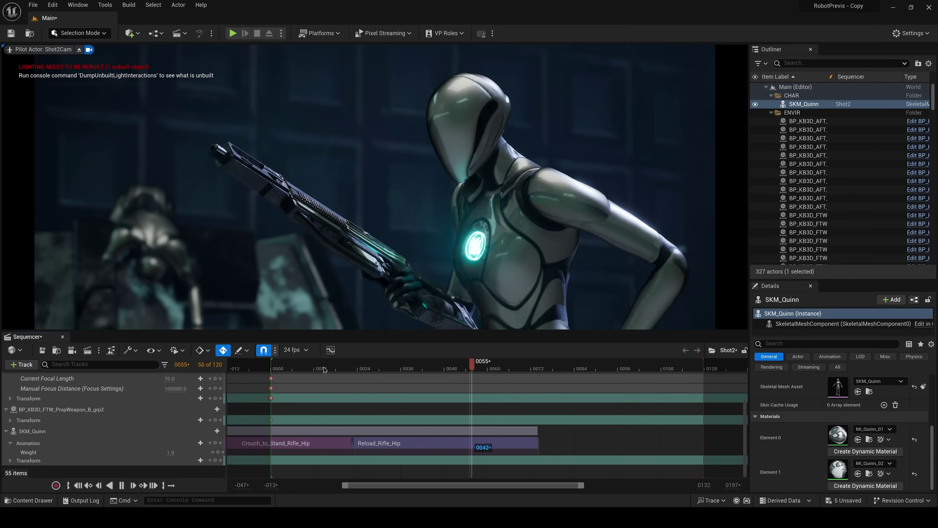
{"action": "key", "text": "ctrl+z"}
{"action": "key", "text": "space"}
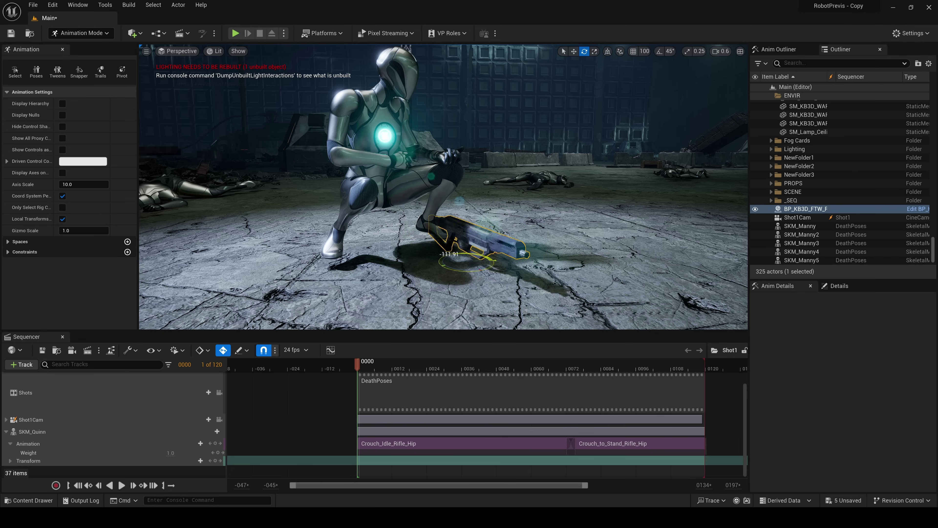
{"action": "key", "text": "w"}
{"action": "key", "text": "f"}
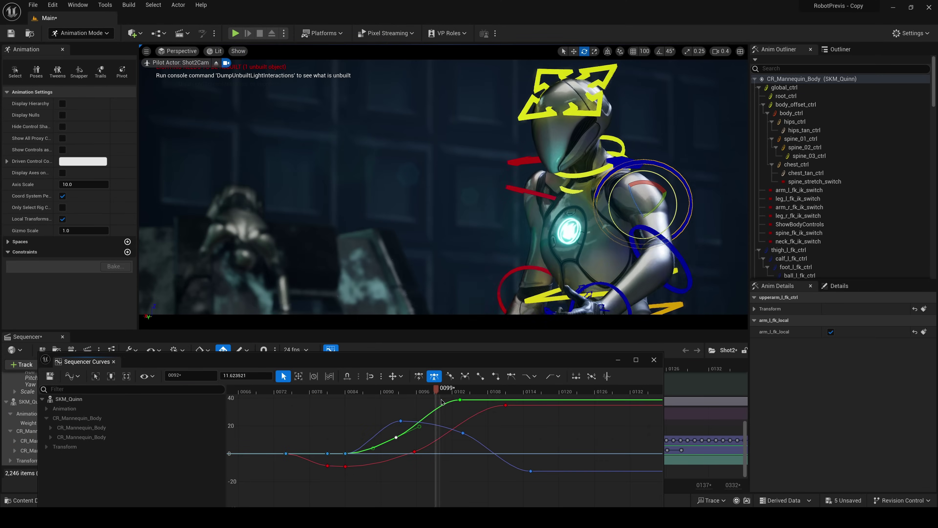
Step: Lower the green pitch key on the arm curve, then scroll to 'Unreal Engine 5 for Animators'
{"action": "left_click_drag", "start_coordinate": [460, 399], "coordinate": [339, 440]}
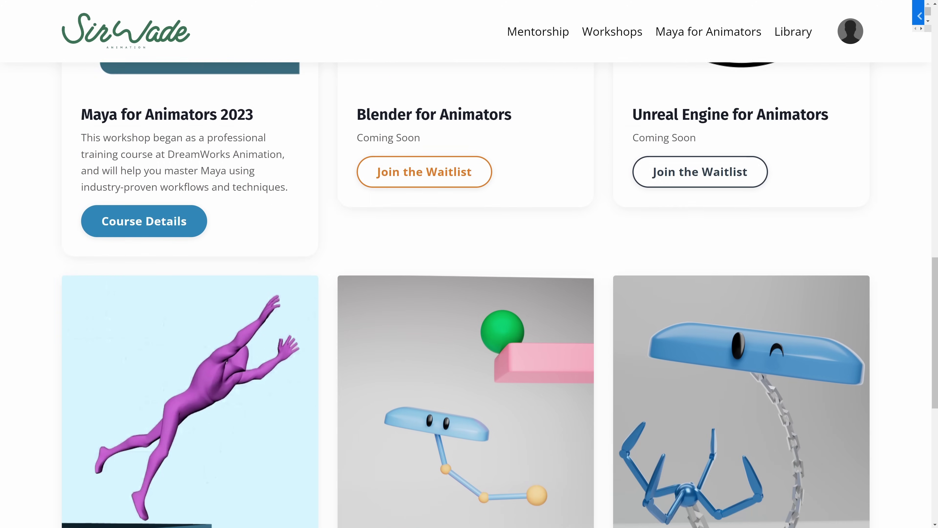
{"action": "scroll", "coordinate": [469, 296], "scroll_direction": "down", "scroll_amount": 3}
{"action": "scroll", "coordinate": [469, 296], "scroll_direction": "down", "scroll_amount": 3}
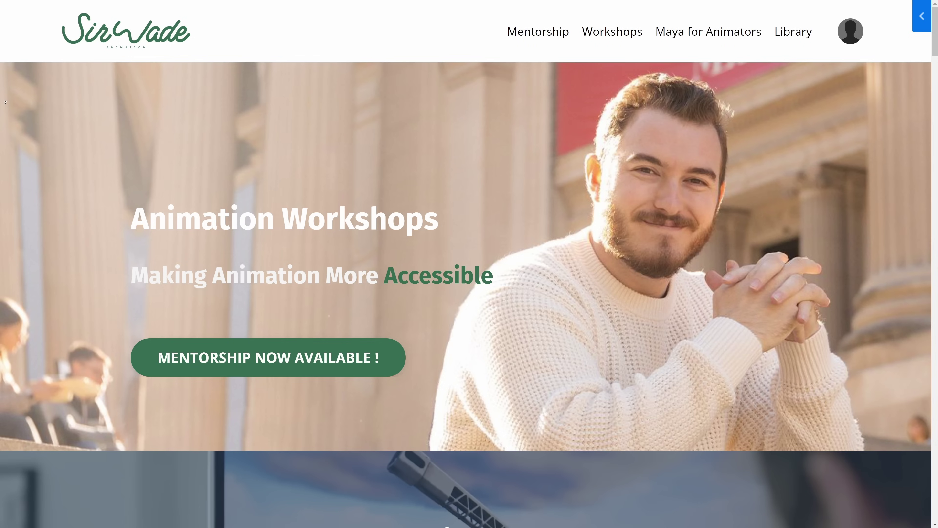
{"action": "scroll", "coordinate": [469, 264], "scroll_direction": "down", "scroll_amount": 10}
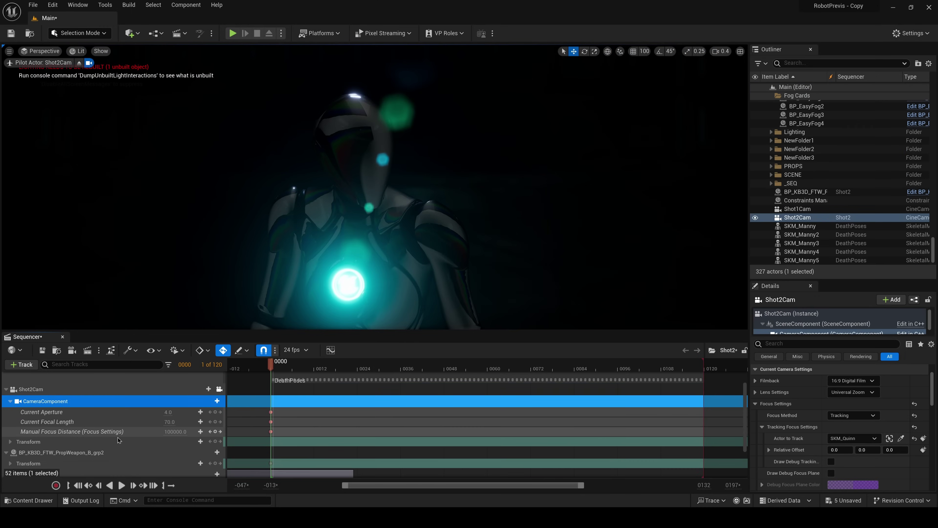
Step: Key Shot2Cam's aperture at 4.0, set exposure compensation to 11.5, and key its transform
{"action": "left_click", "coordinate": [31, 403]}
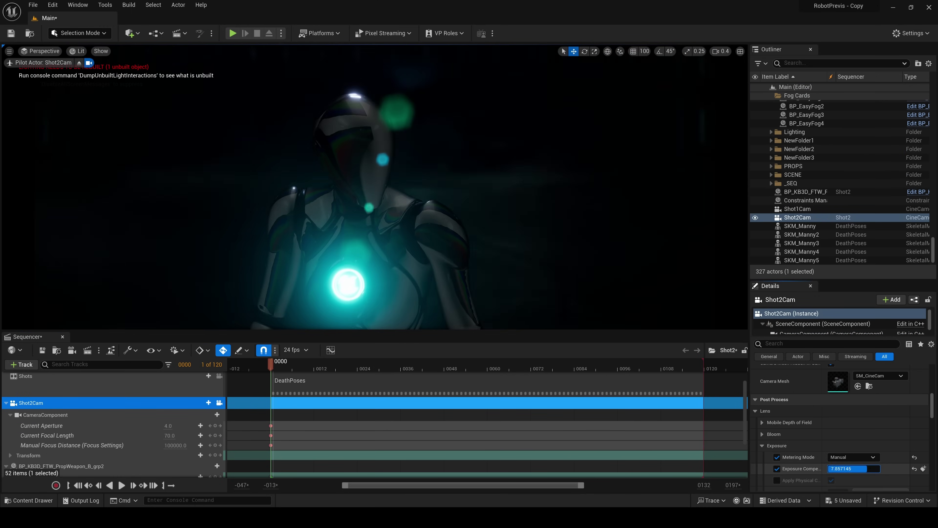
{"action": "type", "text": "11.5"}
{"action": "key", "text": "Return"}
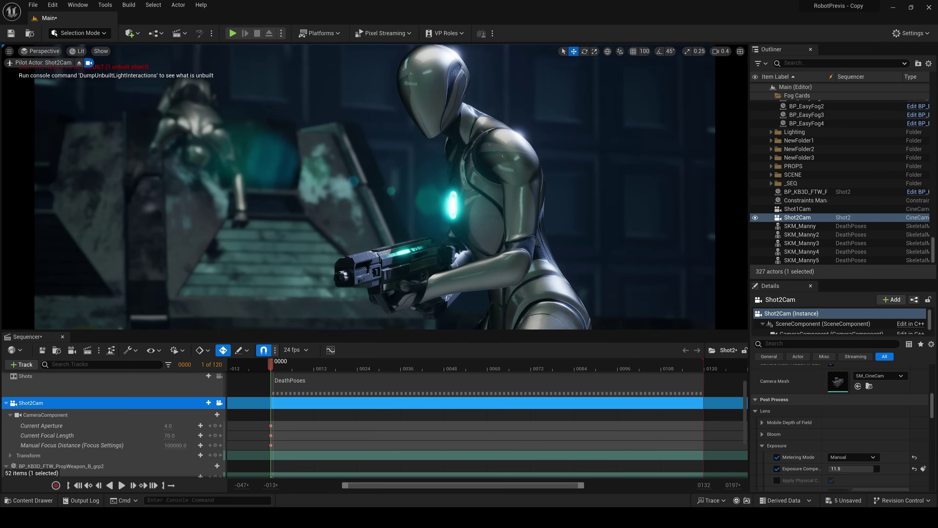
{"action": "key", "text": "s"}
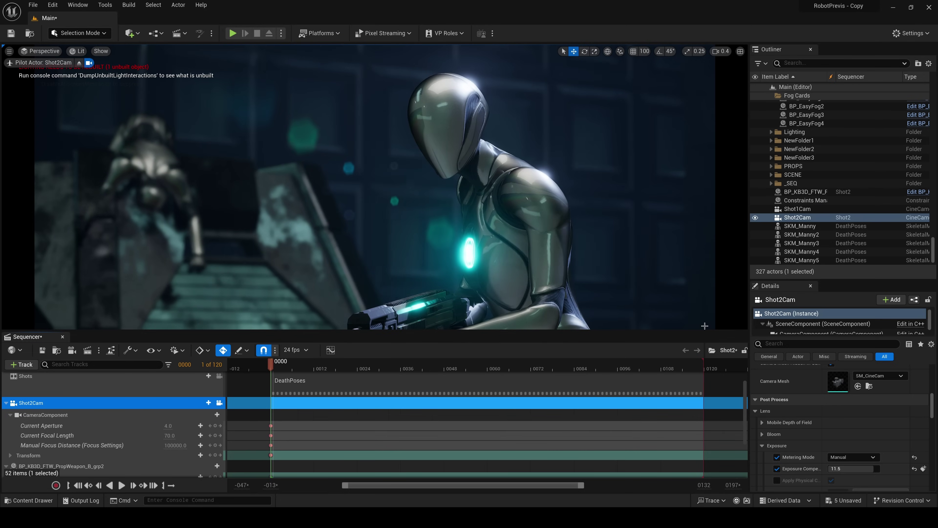
Step: Enlarge the lens-flare bokeh size and adjust the lens-flare tint colour
{"action": "scroll", "coordinate": [720, 385], "scroll_direction": "down", "scroll_amount": 2}
{"action": "scroll", "coordinate": [810, 418], "scroll_direction": "up", "scroll_amount": 5}
{"action": "left_click", "coordinate": [762, 476]}
{"action": "scroll", "coordinate": [813, 457], "scroll_direction": "down", "scroll_amount": 2}
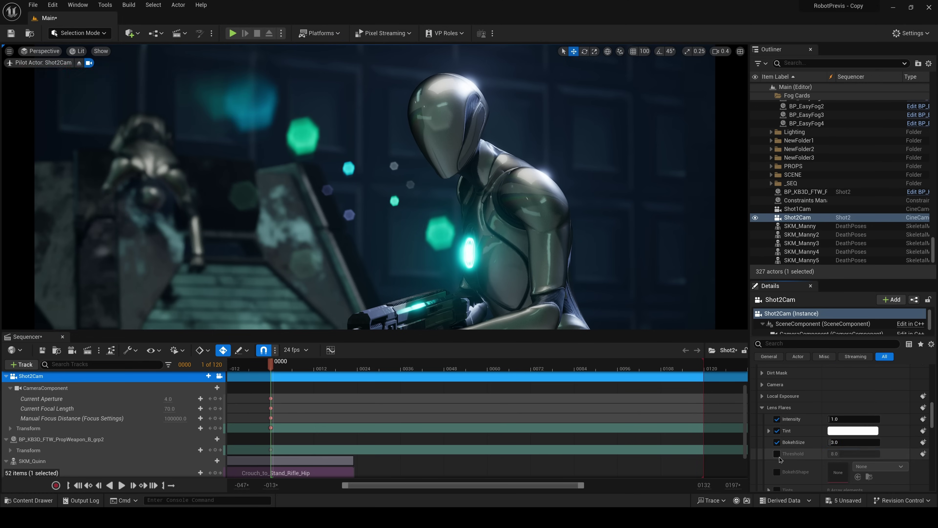
{"action": "left_click_drag", "start_coordinate": [854, 442], "coordinate": [839, 419]}
{"action": "left_click", "coordinate": [853, 431]}
{"action": "key", "text": "Escape"}
{"action": "left_click", "coordinate": [762, 407]}
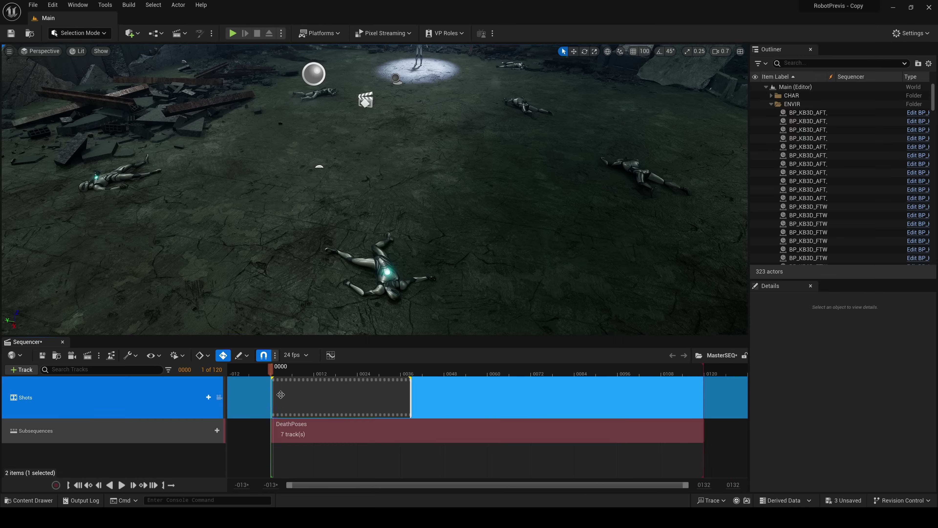
Step: Select the shot section spanning frames 0–39 to enter Shot2
{"action": "left_click", "coordinate": [280, 395]}
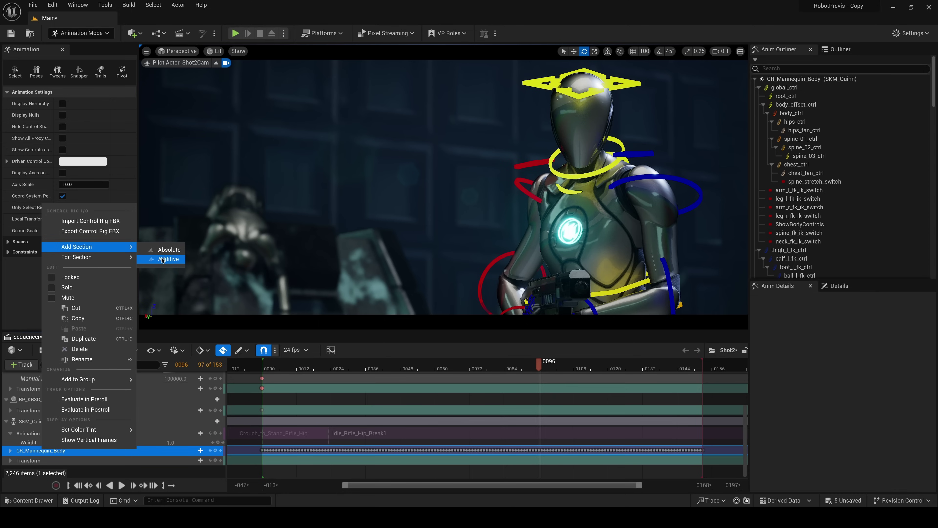
Step: Add an Additive section to Quinn's control rig and rotate head_ctrl and neck_02_ctrl at frame 74
{"action": "left_click", "coordinate": [162, 259]}
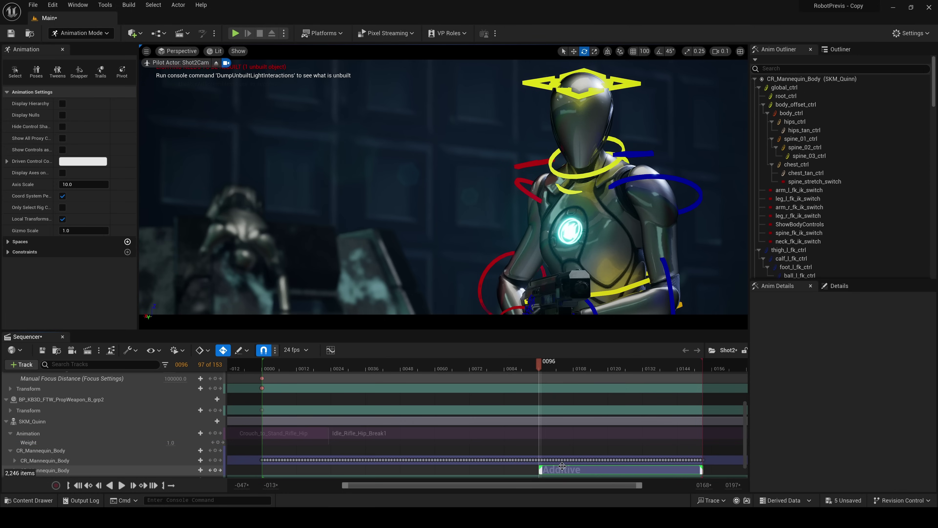
{"action": "left_click_drag", "start_coordinate": [437, 372], "coordinate": [476, 369]}
{"action": "left_click", "coordinate": [568, 160]}
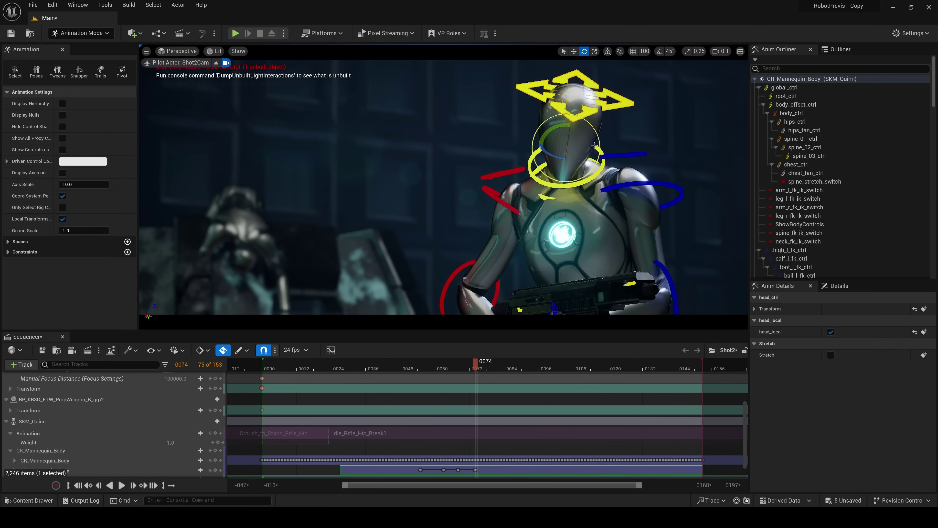
{"action": "left_click", "coordinate": [584, 182]}
{"action": "key", "text": "e"}
Step: Key the head-and-neck pose at frame 78, review the motion, and open Sequencer Curves
{"action": "key", "text": "Right"}
{"action": "key", "text": "Right"}
{"action": "key", "text": "Right"}
{"action": "key", "text": "Right"}
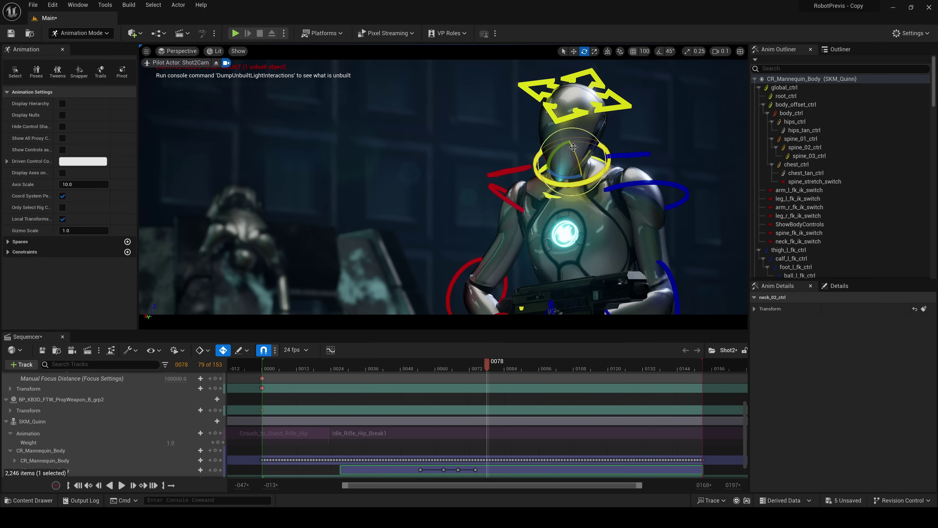
{"action": "left_click_drag", "start_coordinate": [428, 373], "coordinate": [490, 370]}
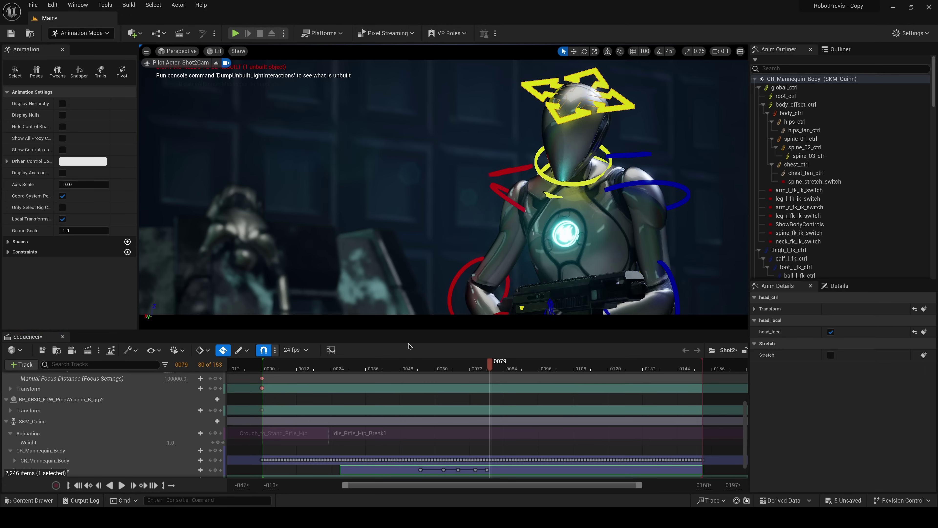
{"action": "left_click", "coordinate": [330, 350]}
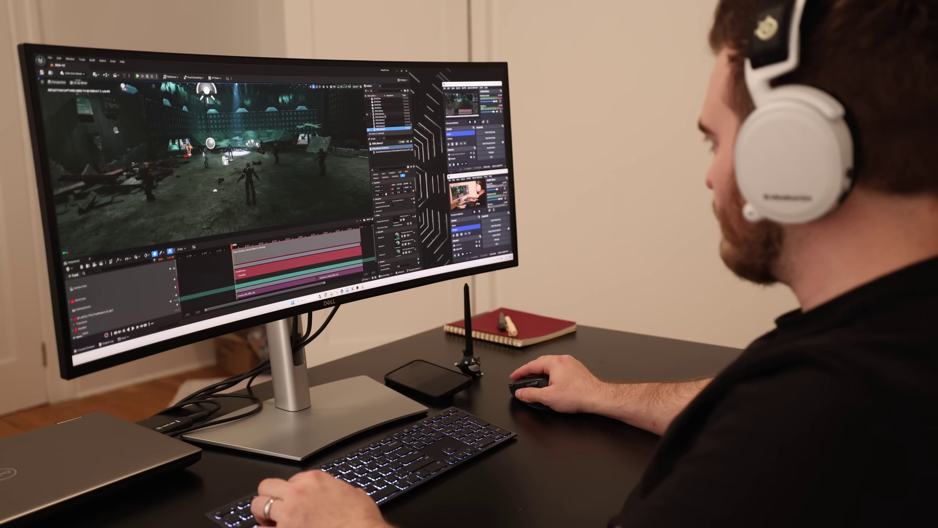
Step: Multi-select the SKM_Manny robots in the Outliner, leaving the top row deselected
{"action": "left_click", "coordinate": [386, 111], "text": "shift"}
{"action": "left_click", "coordinate": [386, 111], "text": "ctrl"}
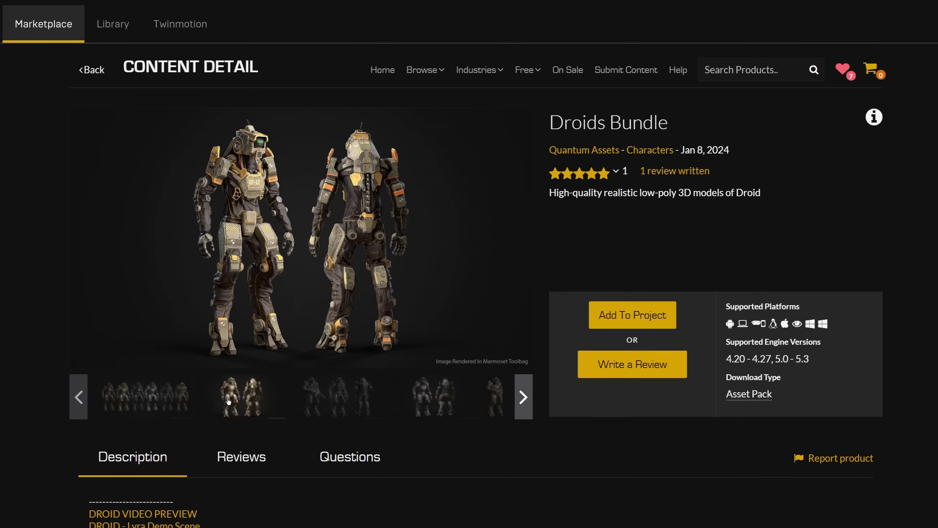
Step: View three Droids Bundle preview images, then open Robot 6's page and view its preview
{"action": "left_click", "coordinate": [329, 411]}
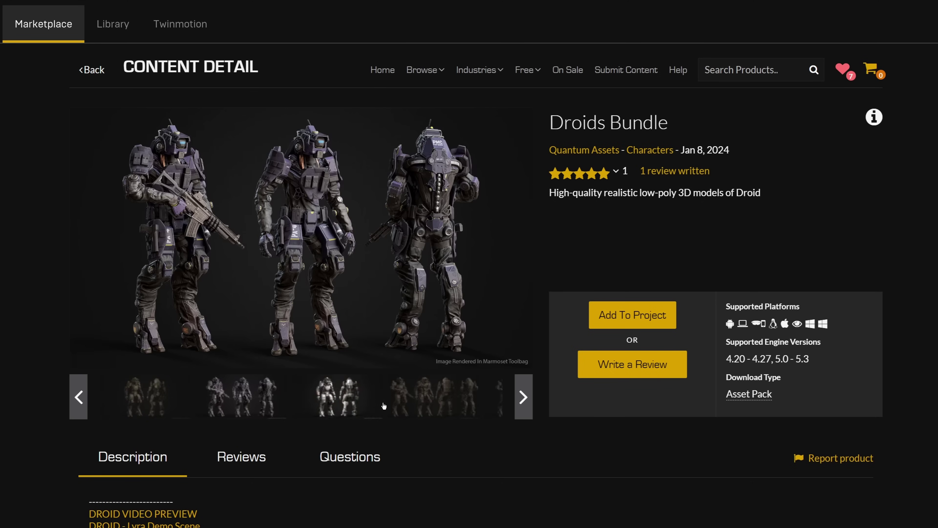
{"action": "left_click", "coordinate": [400, 402]}
{"action": "left_click", "coordinate": [381, 407]}
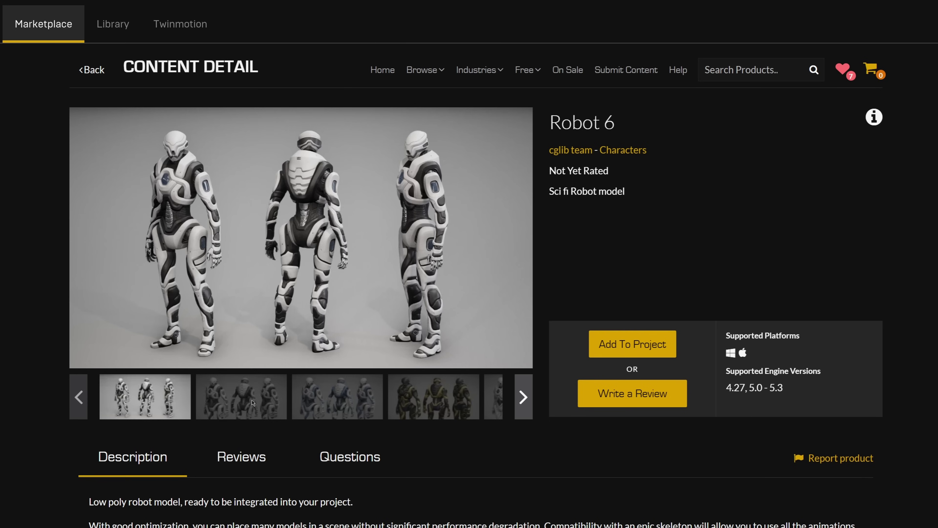
{"action": "left_click", "coordinate": [254, 402]}
{"action": "left_click", "coordinate": [333, 403]}
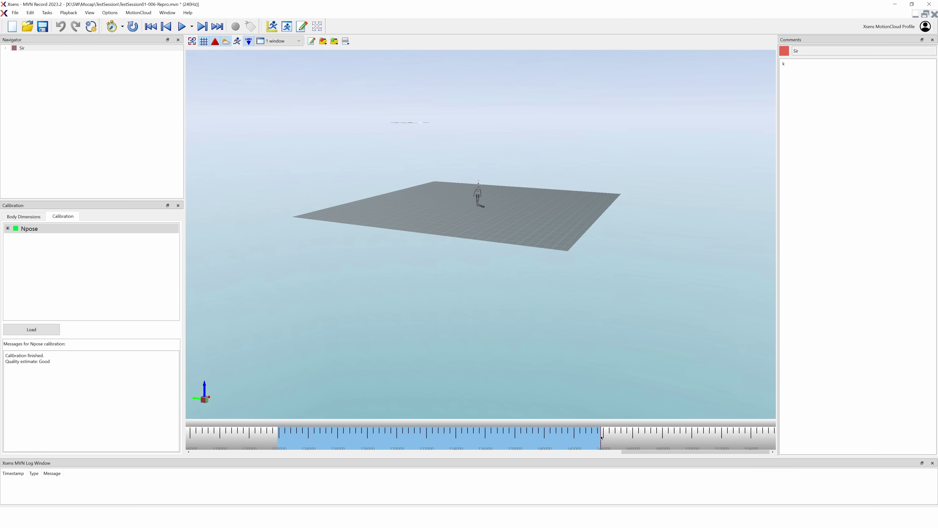
Step: Play back the calibrated walking take and review the MVN_puppet_IMPORT guide section
{"action": "key", "text": "space"}
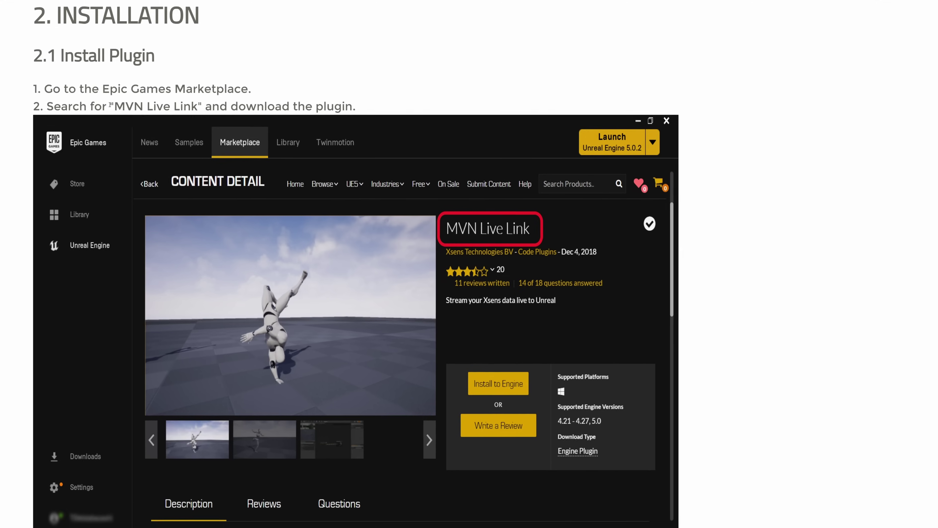
{"action": "left_click_drag", "start_coordinate": [112, 106], "coordinate": [208, 106]}
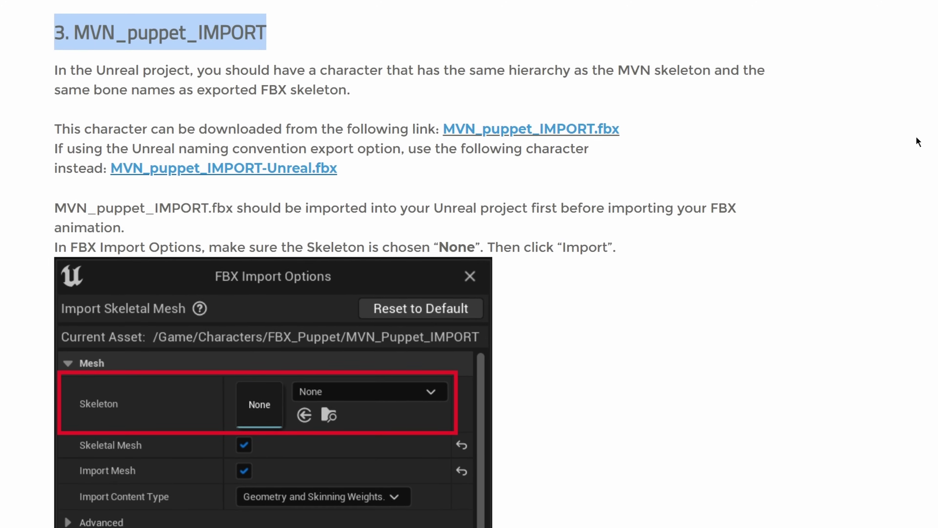
{"action": "left_click", "coordinate": [890, 124]}
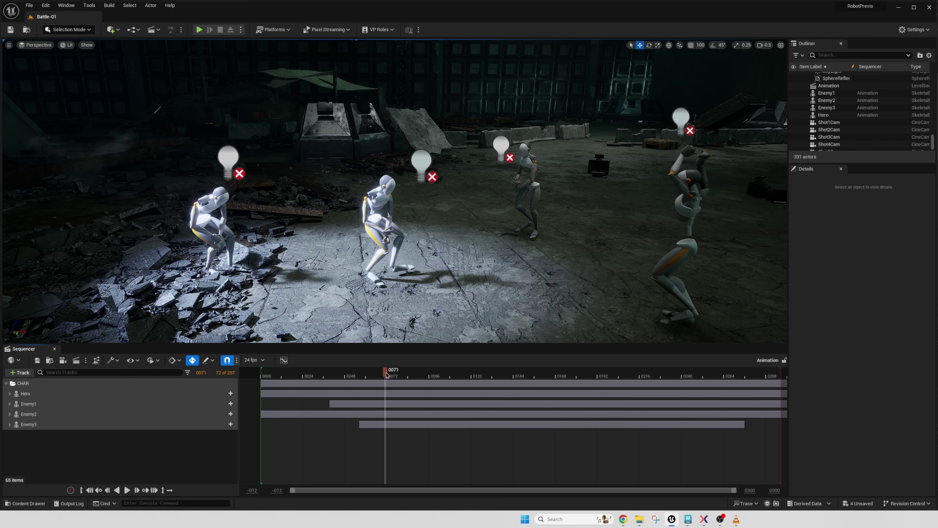
Step: Scrub the Hero-versus-Enemies fight sequence forward, then back to about frame 180
{"action": "left_click_drag", "start_coordinate": [385, 371], "coordinate": [541, 395]}
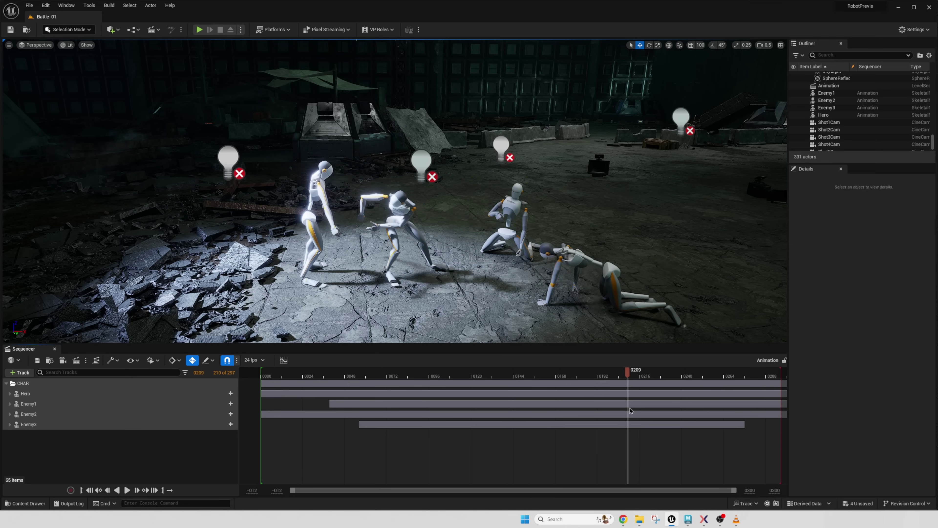
{"action": "left_click_drag", "start_coordinate": [672, 421], "coordinate": [580, 421]}
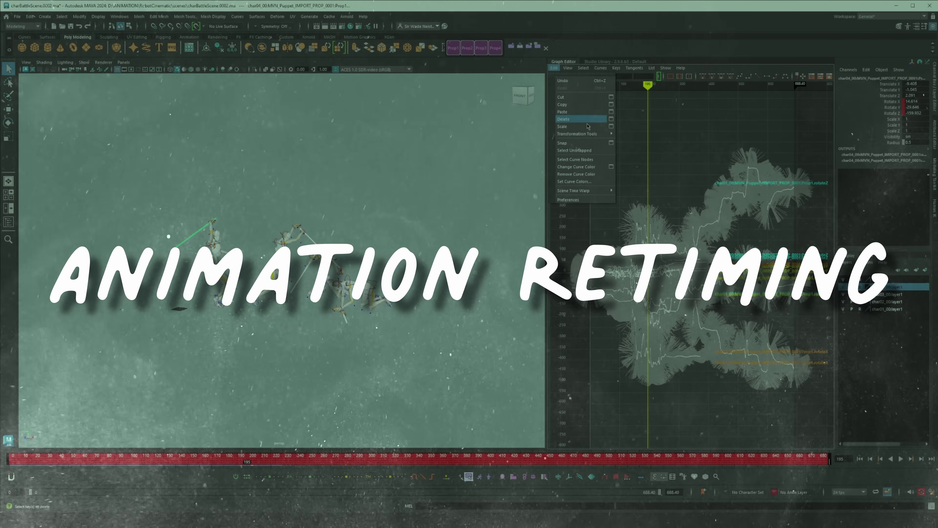
Step: Frame the fighters' animation curves and play through the fight animation
{"action": "left_click", "coordinate": [649, 175]}
{"action": "key", "text": "f"}
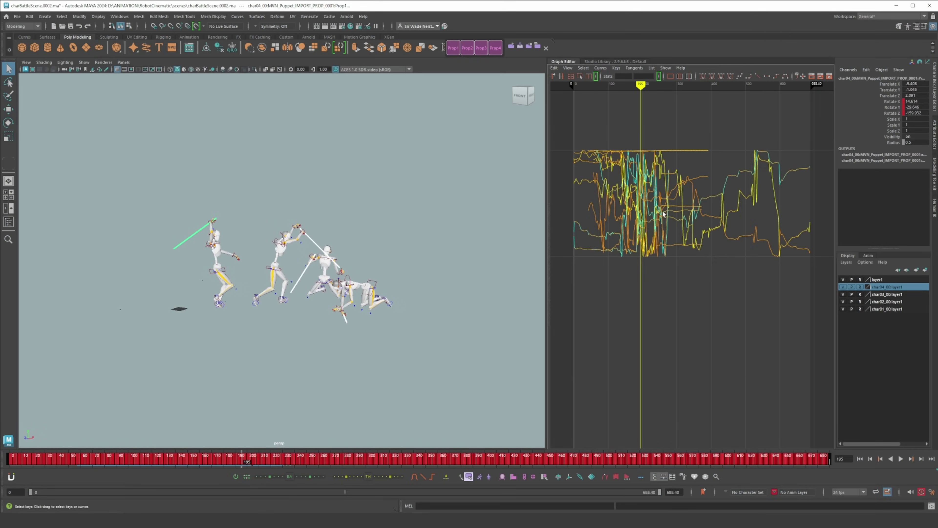
{"action": "right_click_drag", "start_coordinate": [689, 281], "coordinate": [700, 292], "text": "alt"}
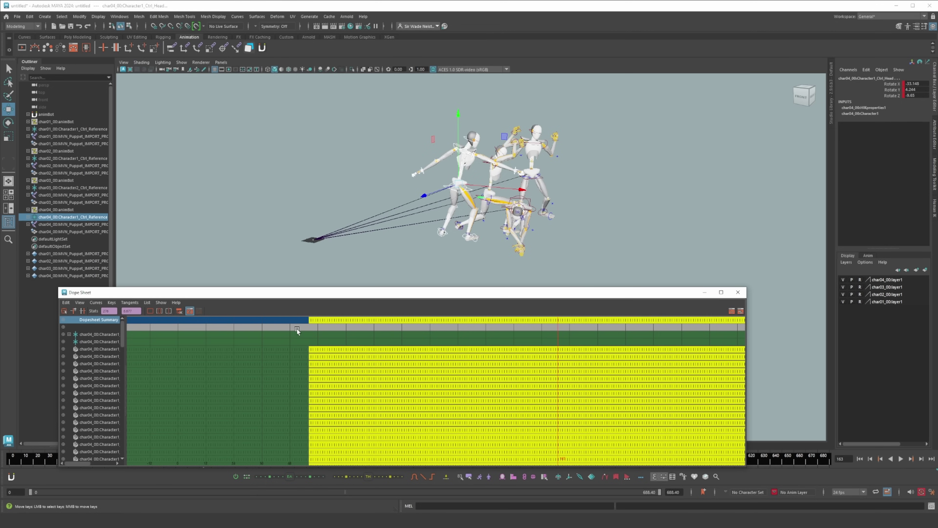
{"action": "left_click", "coordinate": [297, 329]}
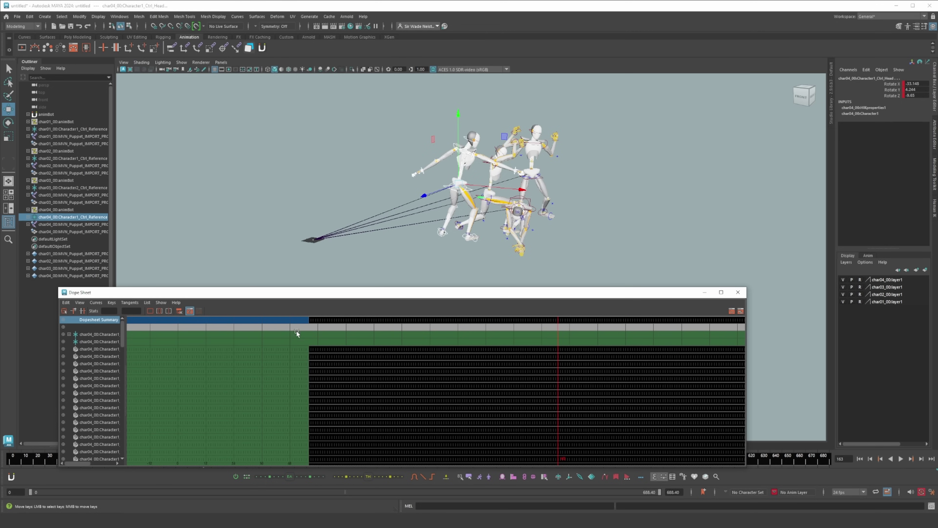
{"action": "key", "text": "alt+v"}
{"action": "mouse_move", "coordinate": [330, 339]}
{"action": "left_mouse_down"}
{"action": "mouse_move", "coordinate": [507, 360]}
{"action": "mouse_move", "coordinate": [552, 336]}
{"action": "left_mouse_up"}
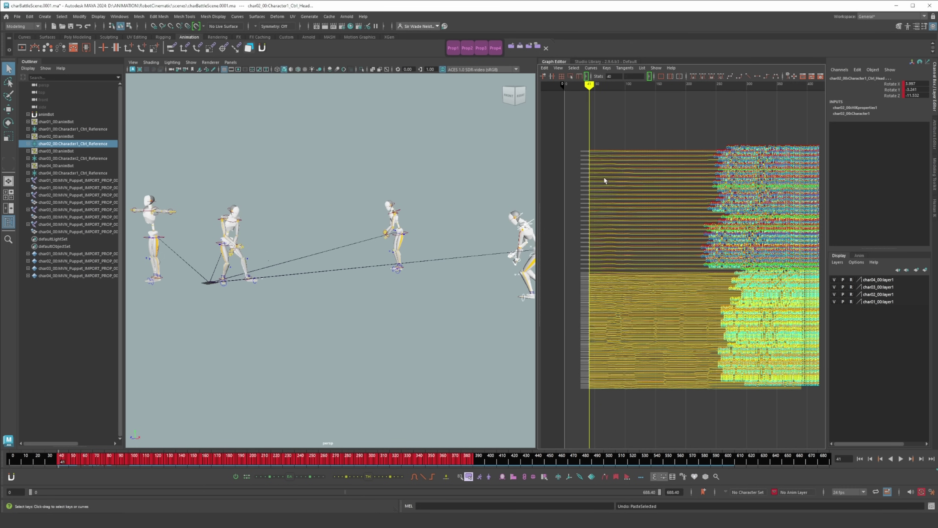
Step: Replay the retimed fight from near the start and raise the speed key at frame 152
{"action": "middle_click_drag", "start_coordinate": [603, 174], "coordinate": [675, 186], "text": "alt"}
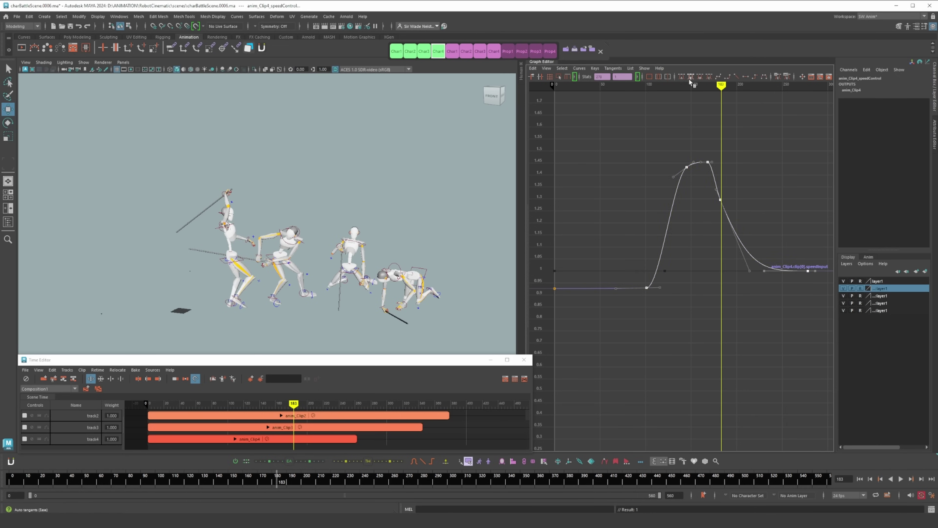
{"action": "left_click_drag", "start_coordinate": [692, 85], "coordinate": [647, 85]}
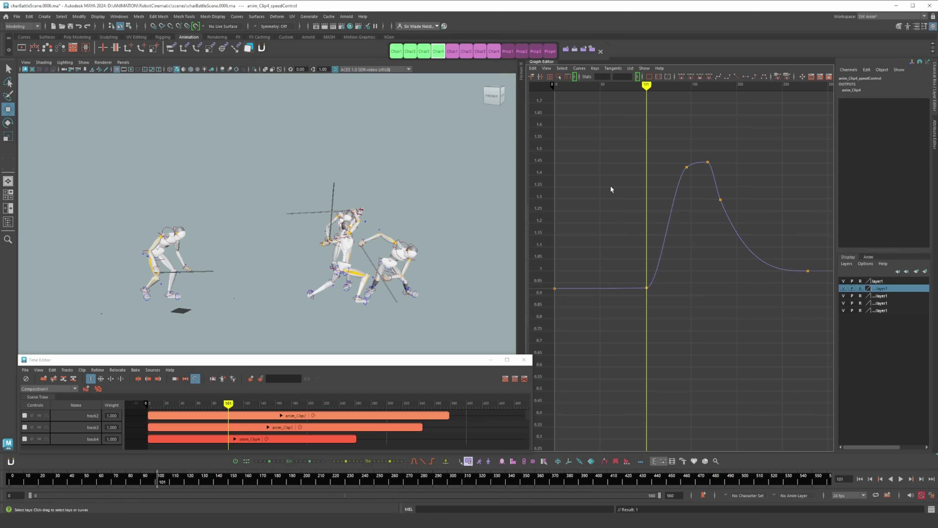
{"action": "left_click_drag", "start_coordinate": [646, 85], "coordinate": [557, 86]}
{"action": "key", "text": "alt+v"}
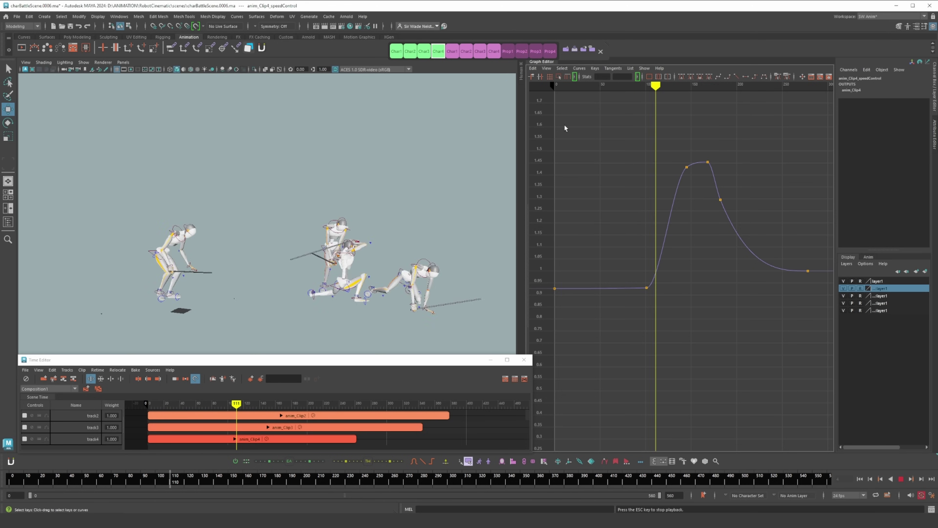
{"action": "left_click", "coordinate": [616, 82]}
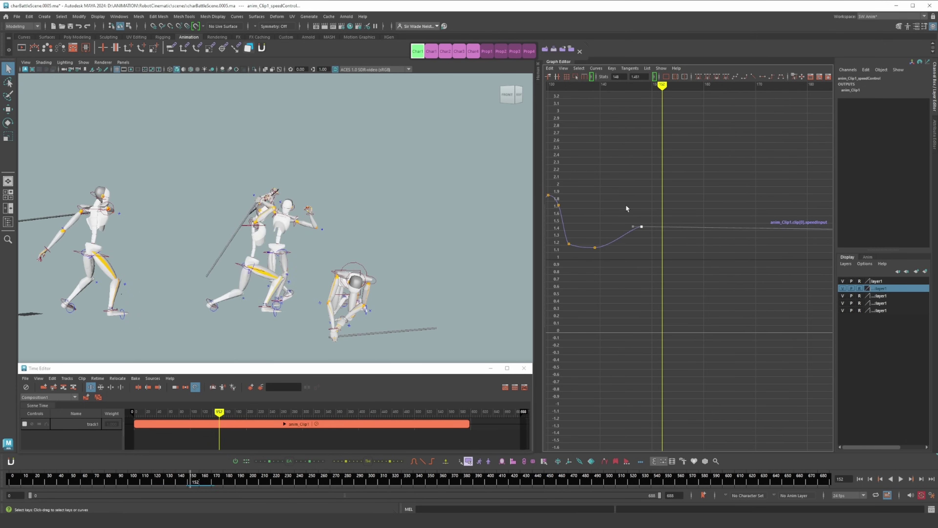
{"action": "middle_click_drag", "start_coordinate": [669, 235], "coordinate": [669, 70]}
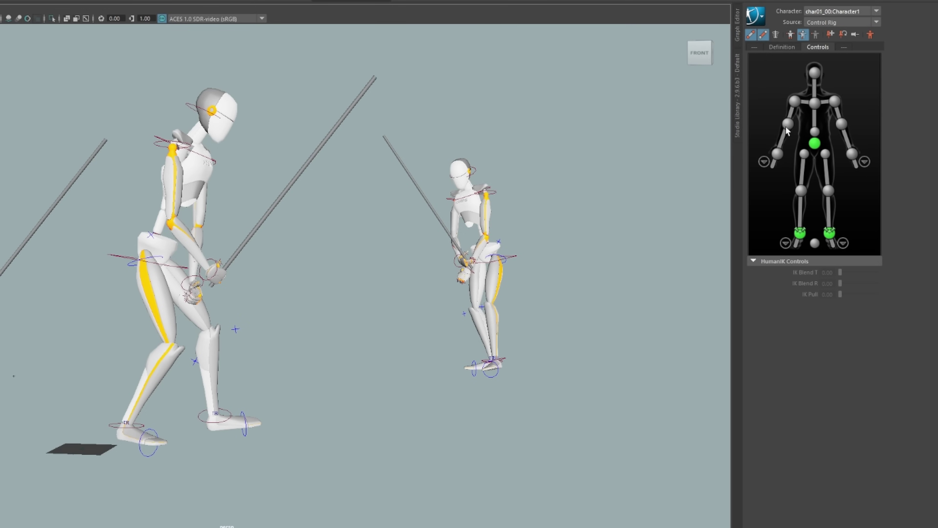
Step: Orbit to a side view of the fighters and set char01's arm control to rotate
{"action": "left_click_drag", "start_coordinate": [222, 214], "coordinate": [170, 236], "text": "alt"}
{"action": "key", "text": "e"}
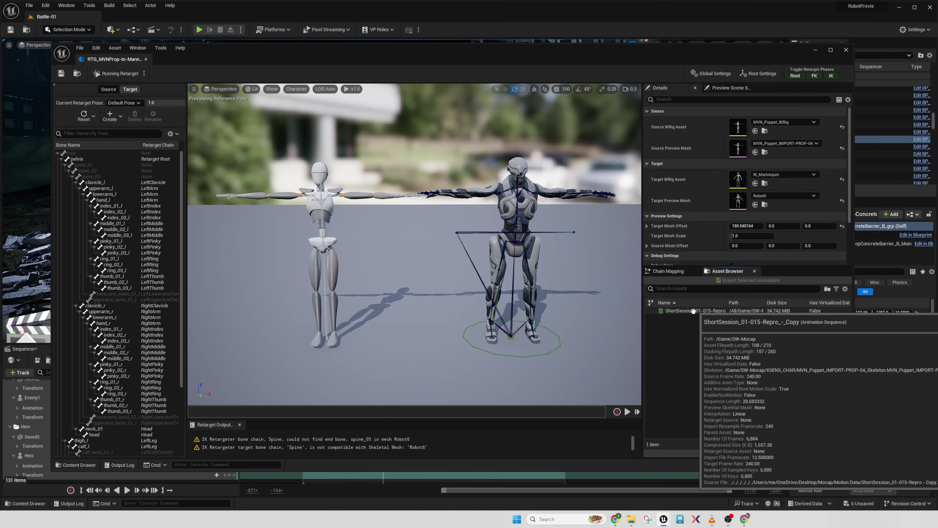
Step: Play the ShortSession_01-015 animation on the target Robot6 mesh
{"action": "left_click", "coordinate": [693, 311]}
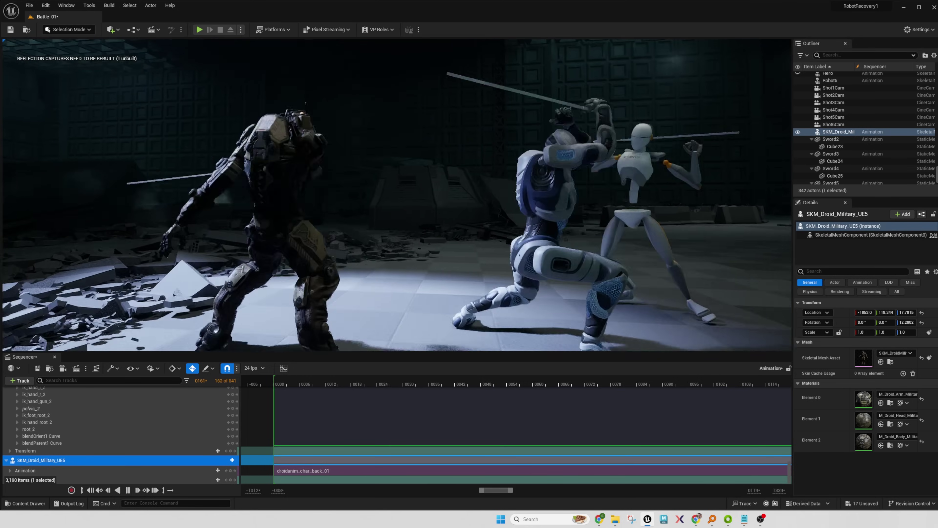
Step: Search the content browser for 'RTG' and open the RTG_toDroid retargeter
{"action": "key", "text": "ctrl+space"}
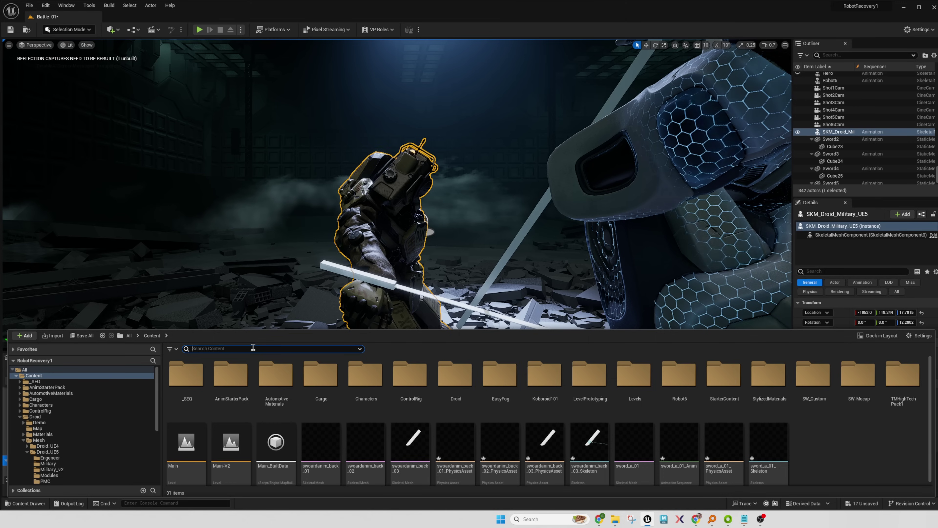
{"action": "type", "text": "RTG"}
{"action": "double_click", "coordinate": [269, 444]}
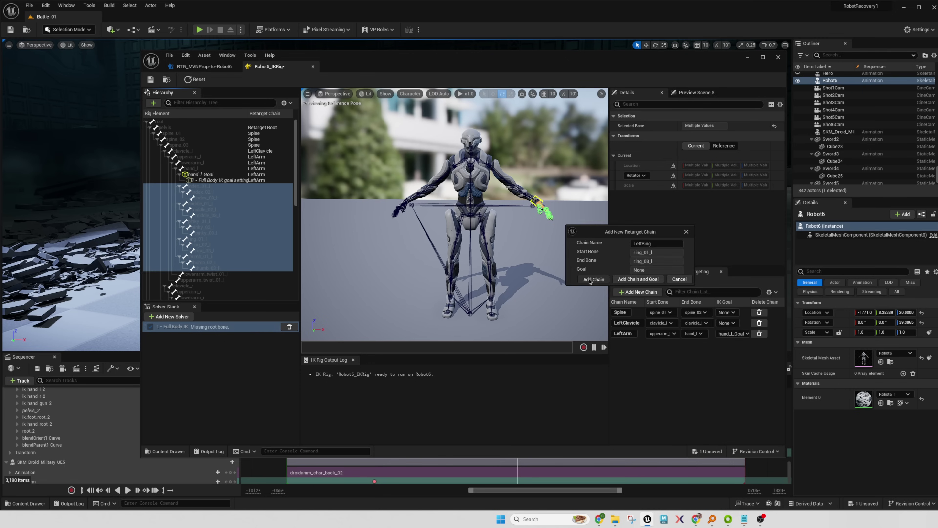
Step: Add the LeftRing retarget chain and start a new retarget chain for the left leg bones
{"action": "left_click", "coordinate": [590, 281]}
{"action": "left_click", "coordinate": [592, 279]}
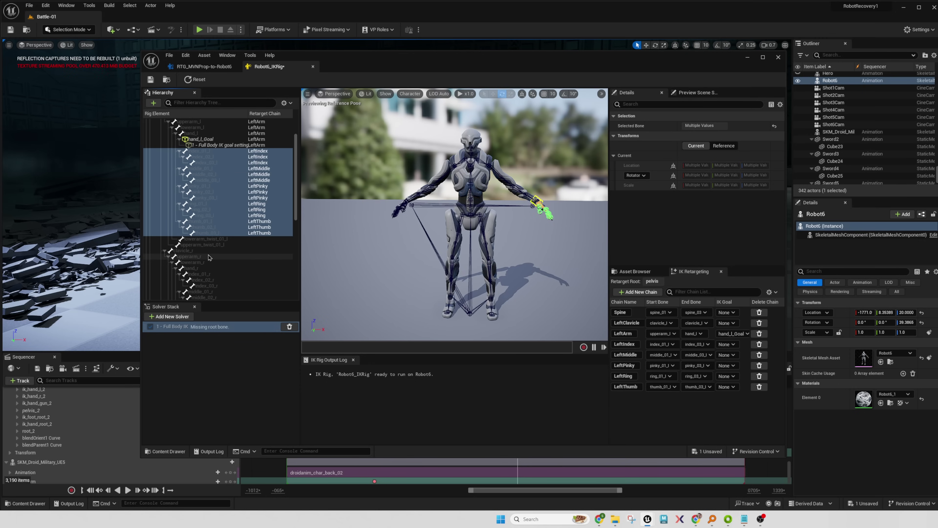
{"action": "right_click", "coordinate": [200, 237]}
{"action": "left_click", "coordinate": [229, 272]}
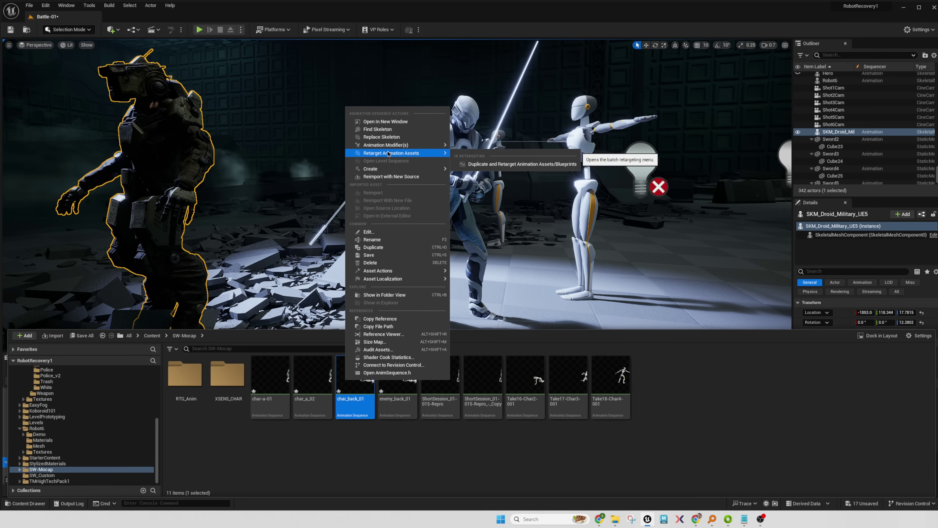
Step: Retarget char_back_01 onto the military droid using the RTG_toDroid IK Retargeter
{"action": "left_click", "coordinate": [397, 151]}
{"action": "left_click", "coordinate": [748, 215]}
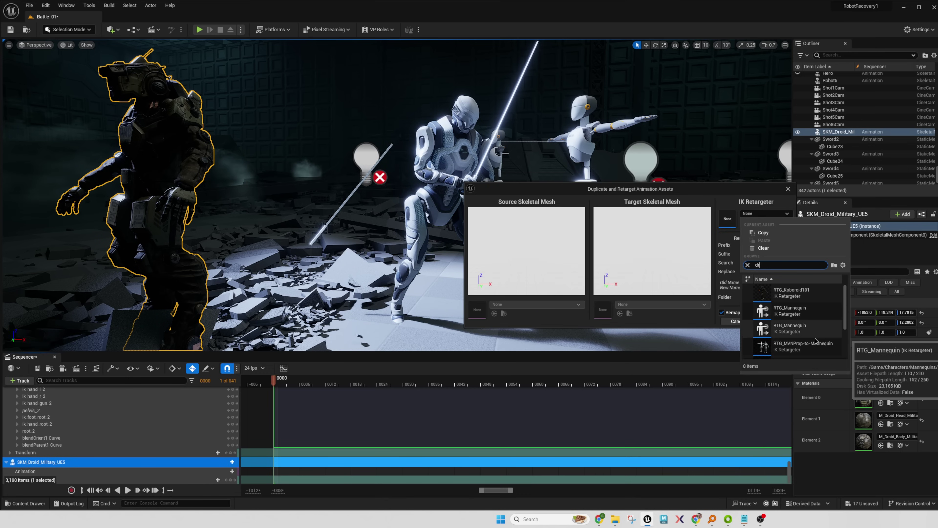
{"action": "left_click", "coordinate": [806, 293]}
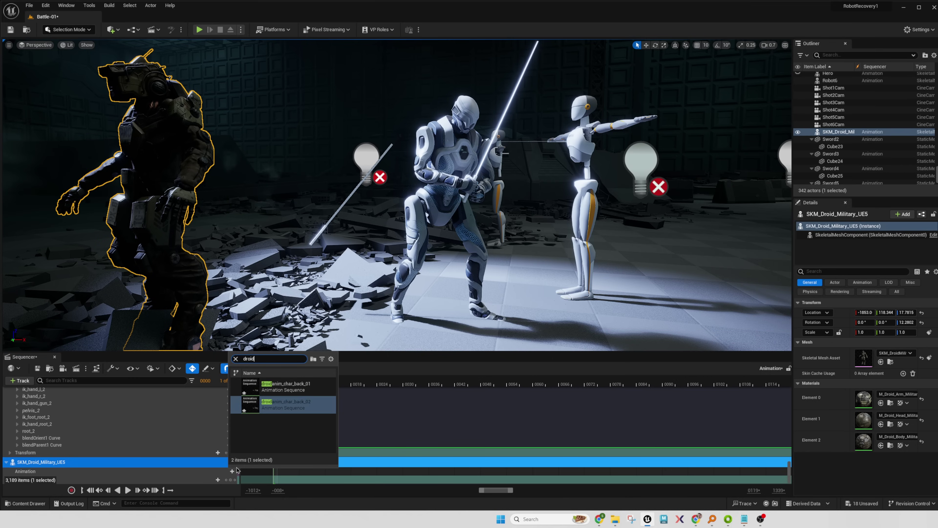
{"action": "key", "text": "Return"}
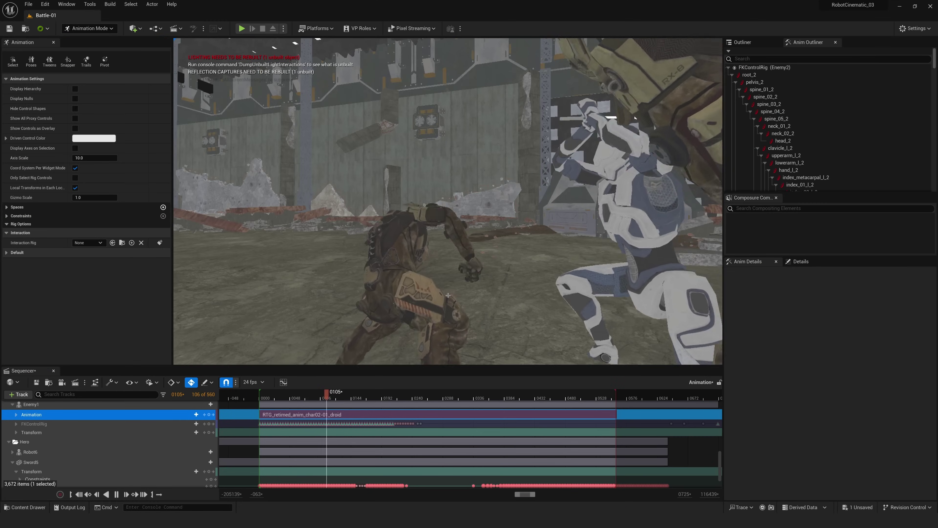
Step: Bake Enemy1's animation onto an FK control rig and select the robot's spine_02 control
{"action": "right_click", "coordinate": [113, 407]}
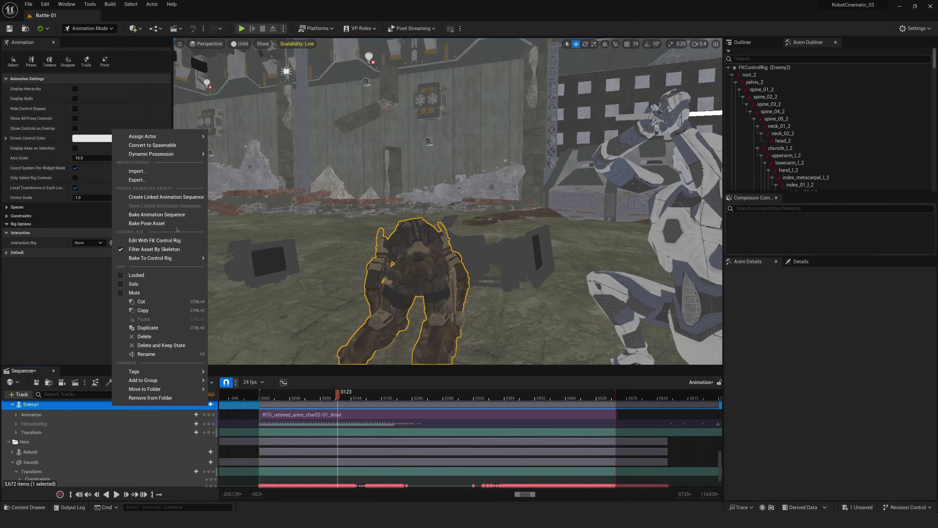
{"action": "left_click", "coordinate": [184, 241]}
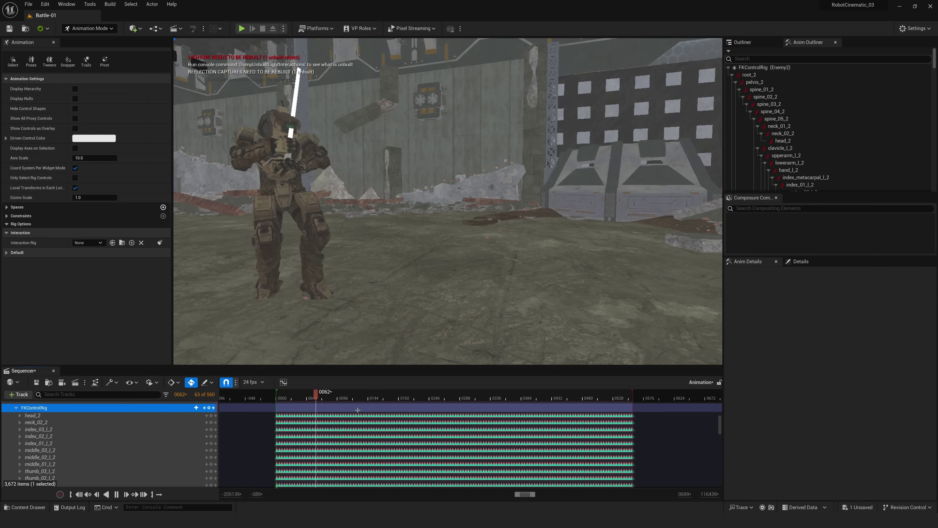
{"action": "right_click_drag", "start_coordinate": [443, 222], "coordinate": [431, 192]}
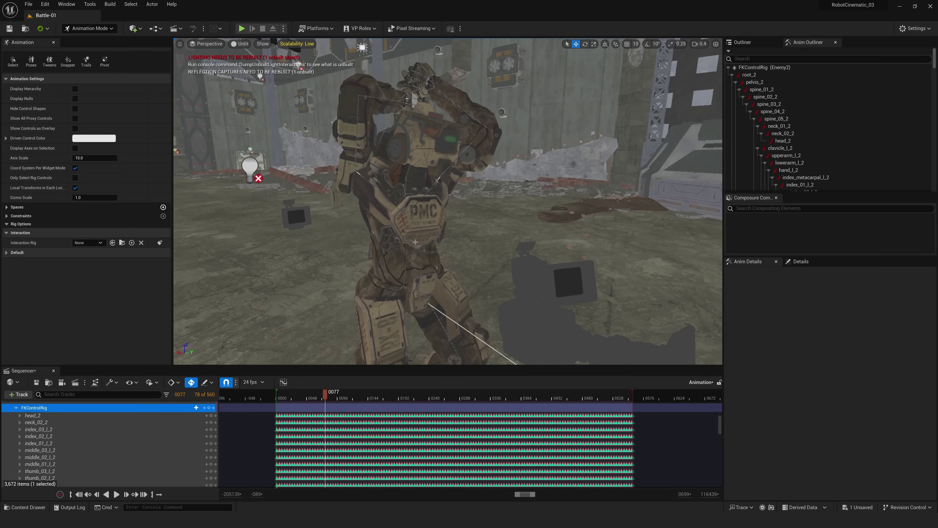
{"action": "left_click", "coordinate": [406, 245]}
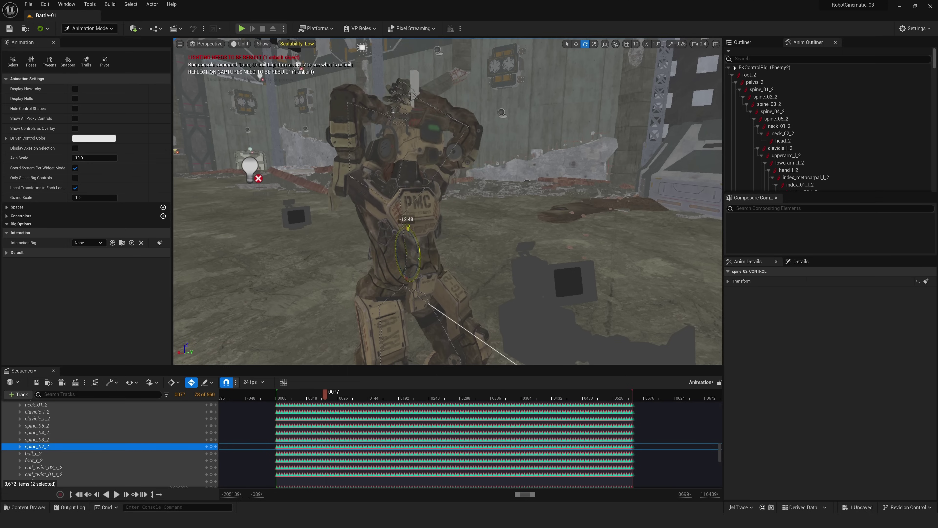
{"action": "left_click", "coordinate": [283, 382]}
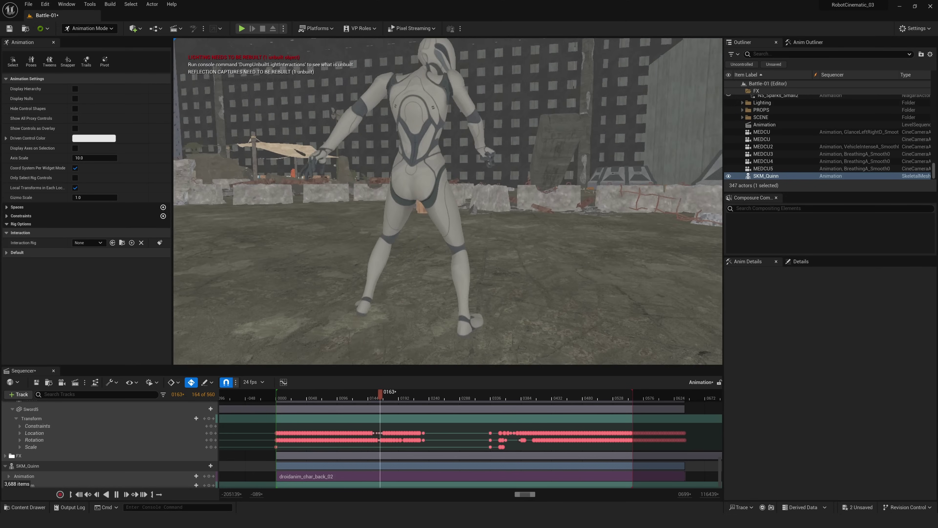
Step: Stop playback at frame 0172 and bake SKM_Quinn's animation onto the CR_Mannequin_Body rig
{"action": "left_click", "coordinate": [403, 177]}
{"action": "key", "text": "space"}
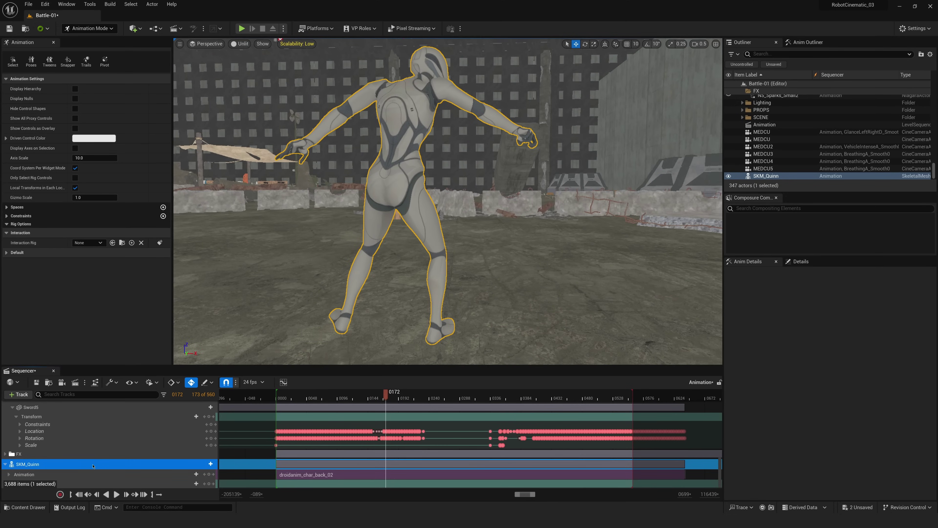
{"action": "right_click", "coordinate": [95, 463]}
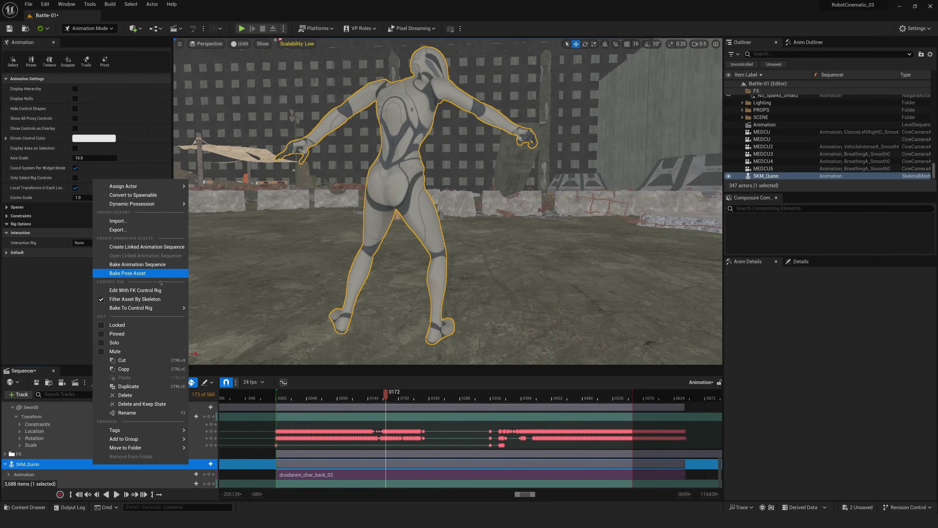
{"action": "mouse_move", "coordinate": [157, 308]}
{"action": "left_click", "coordinate": [222, 321]}
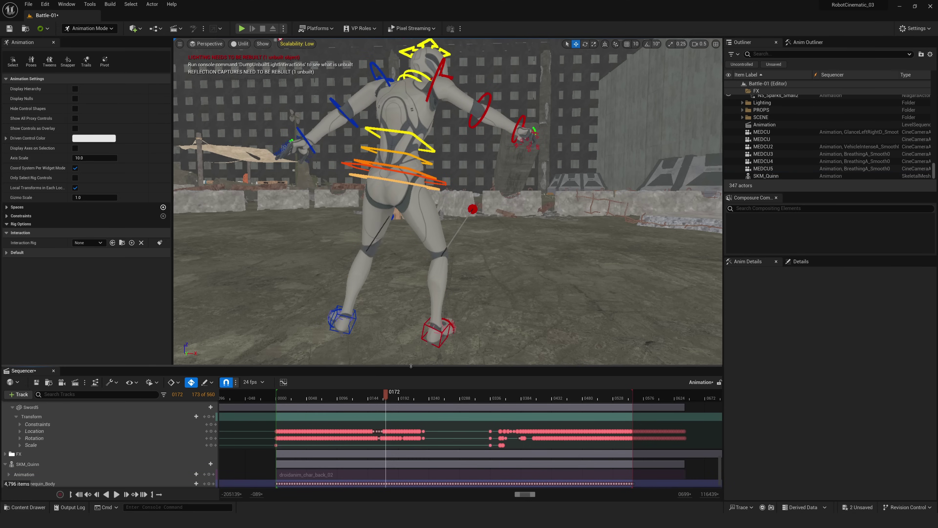
Step: At frame 0213, select body_ctrl and leg IK controls and rotate the spine back to about 1.5
{"action": "key", "text": "f"}
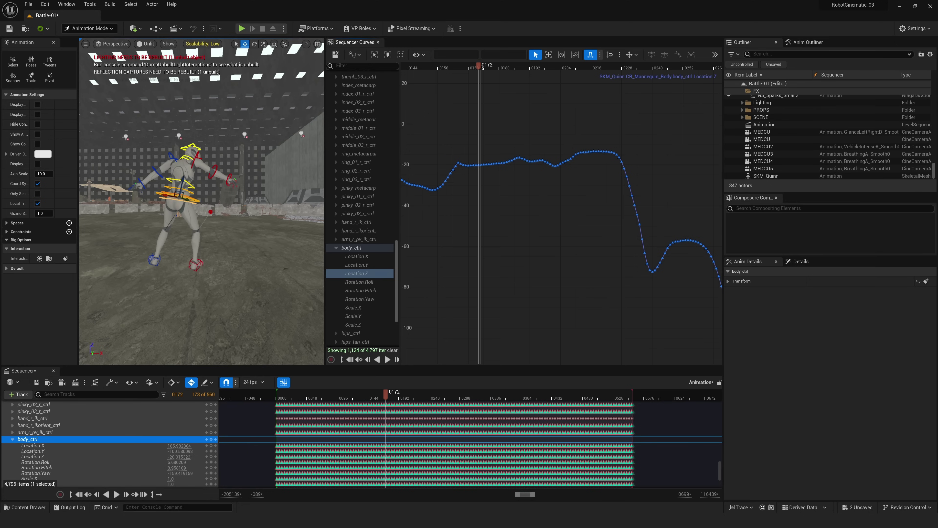
{"action": "left_click_drag", "start_coordinate": [482, 67], "coordinate": [656, 98]}
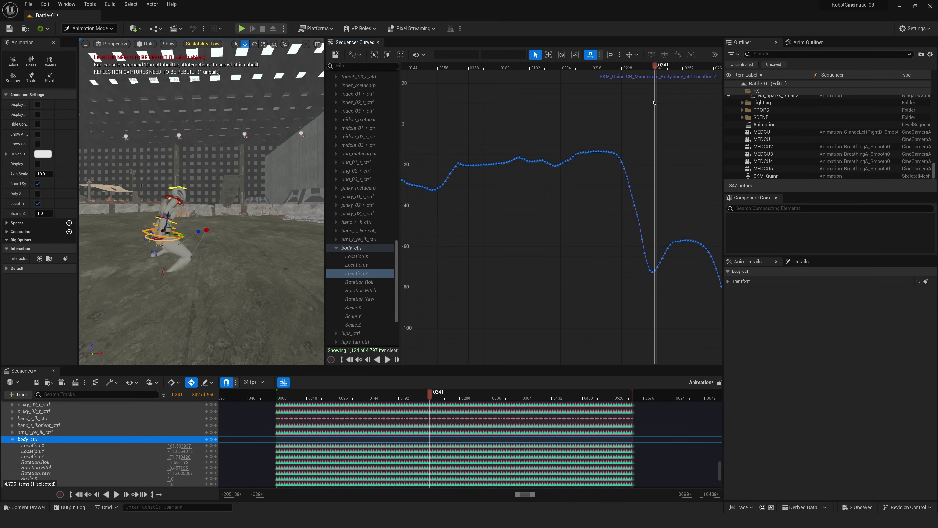
{"action": "left_click", "coordinate": [195, 226]}
{"action": "key", "text": "f"}
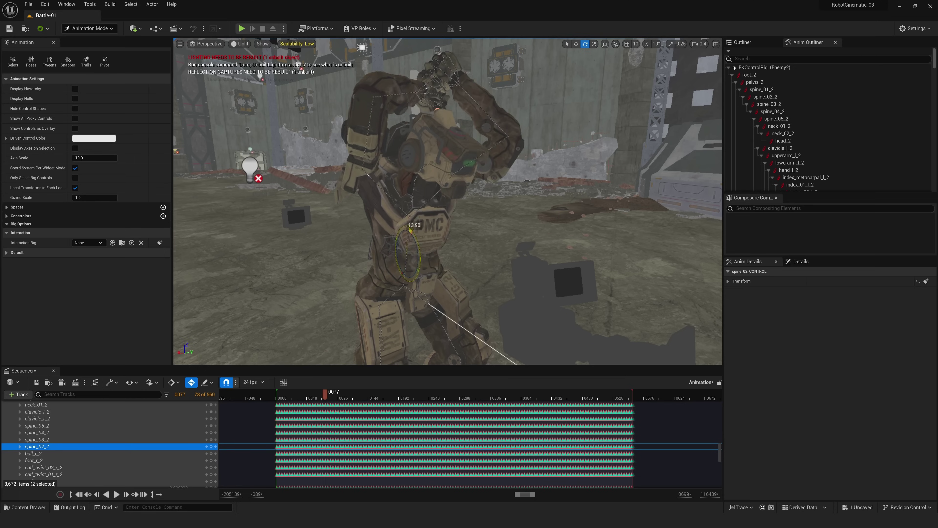
{"action": "left_click_drag", "start_coordinate": [410, 230], "coordinate": [409, 226]}
Step: Raise a key on the motion curve in the curve editor, then select only thigh_l
{"action": "left_click", "coordinate": [283, 382]}
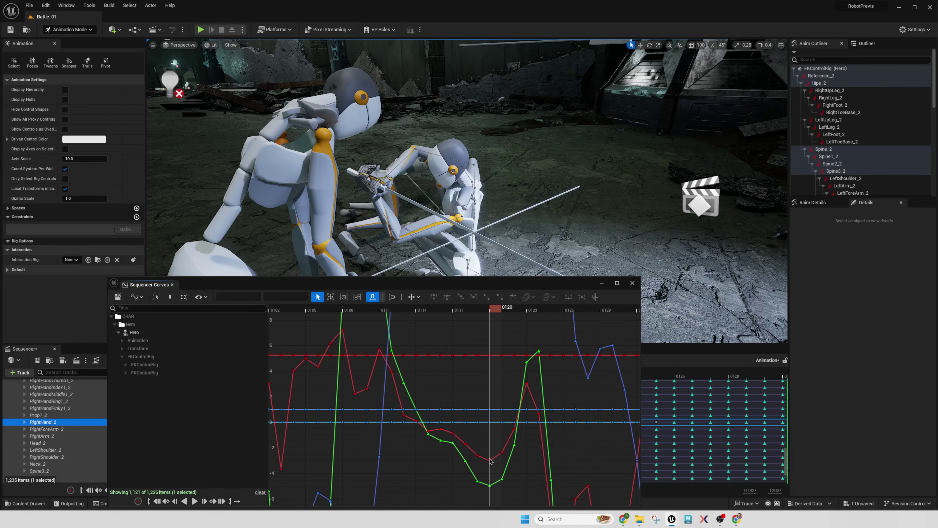
{"action": "left_click_drag", "start_coordinate": [478, 454], "coordinate": [429, 342]}
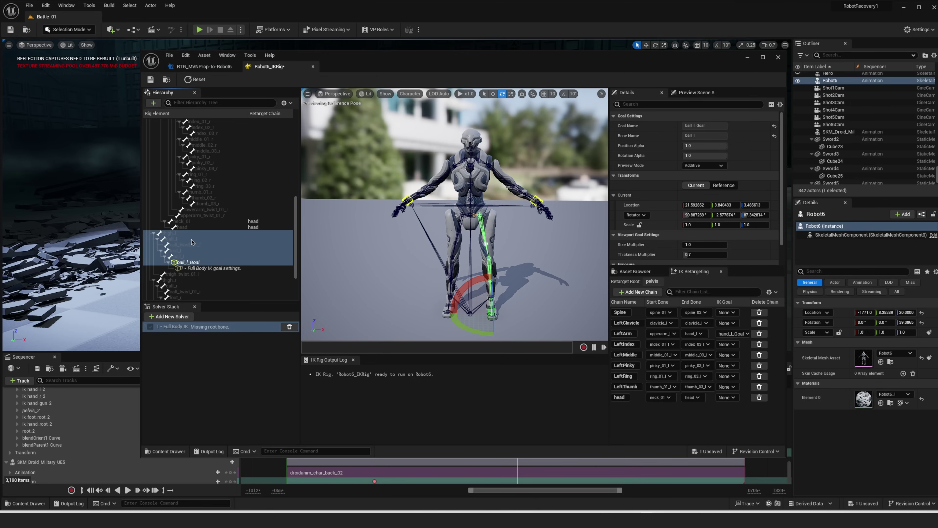
{"action": "left_click", "coordinate": [192, 234]}
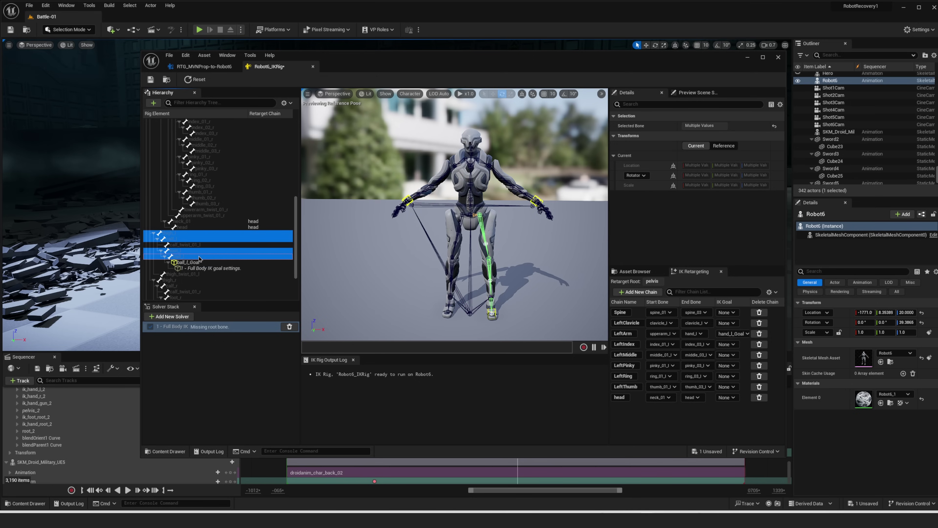
Step: Raise MTL_EnemySword's Emissive to about 4.3 and try cyan, pink-red and yellow glow colours
{"action": "left_click", "coordinate": [202, 263]}
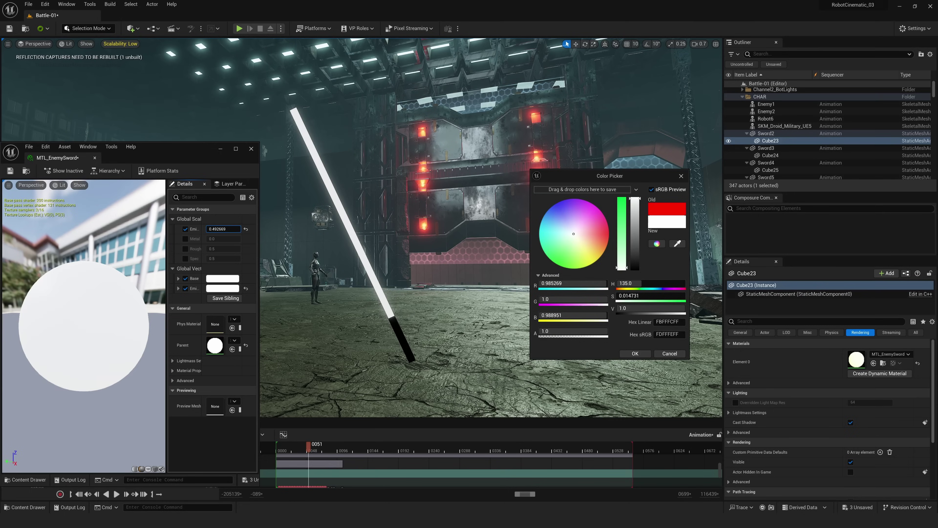
{"action": "left_click_drag", "start_coordinate": [223, 228], "coordinate": [244, 229]}
{"action": "left_click_drag", "start_coordinate": [576, 236], "coordinate": [539, 231]}
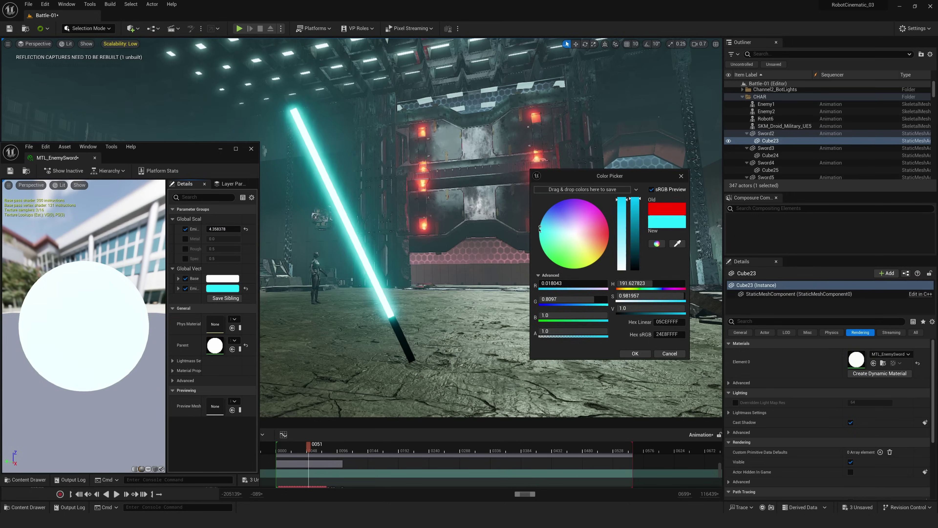
{"action": "left_click_drag", "start_coordinate": [602, 274], "coordinate": [623, 229]}
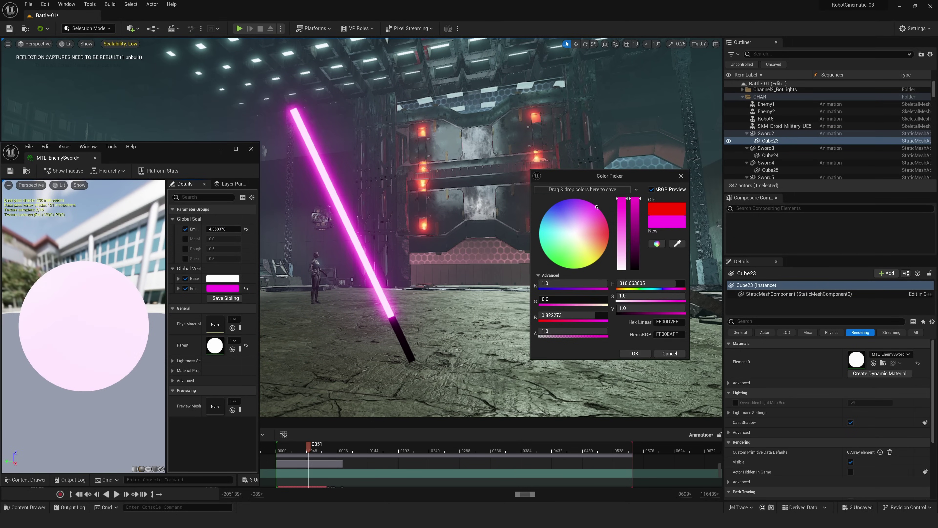
{"action": "left_click_drag", "start_coordinate": [549, 209], "coordinate": [536, 224]}
{"action": "left_click_drag", "start_coordinate": [560, 268], "coordinate": [636, 255]}
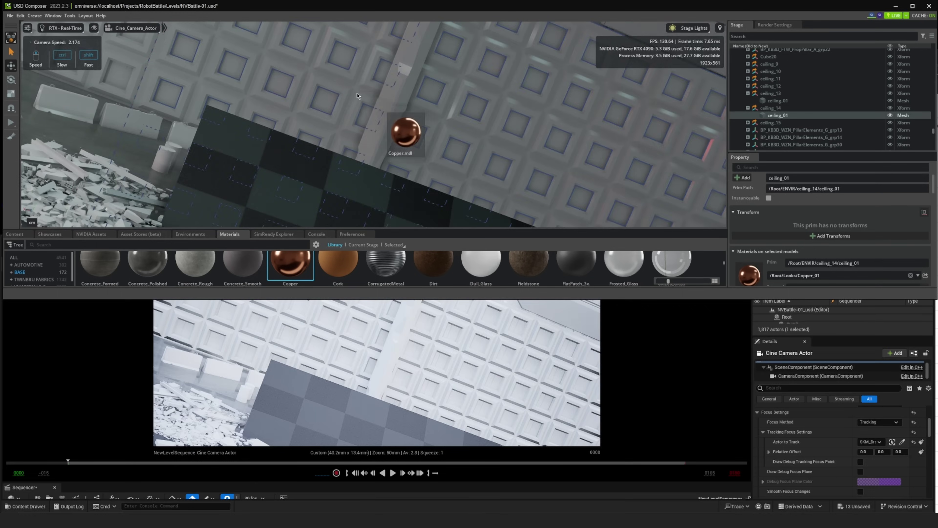
Step: Apply Copper to two ceiling tile sections and CorrugatedMetal to the truss pillar
{"action": "left_click_drag", "start_coordinate": [357, 95], "coordinate": [381, 122]}
{"action": "left_click_drag", "start_coordinate": [290, 263], "coordinate": [493, 147]}
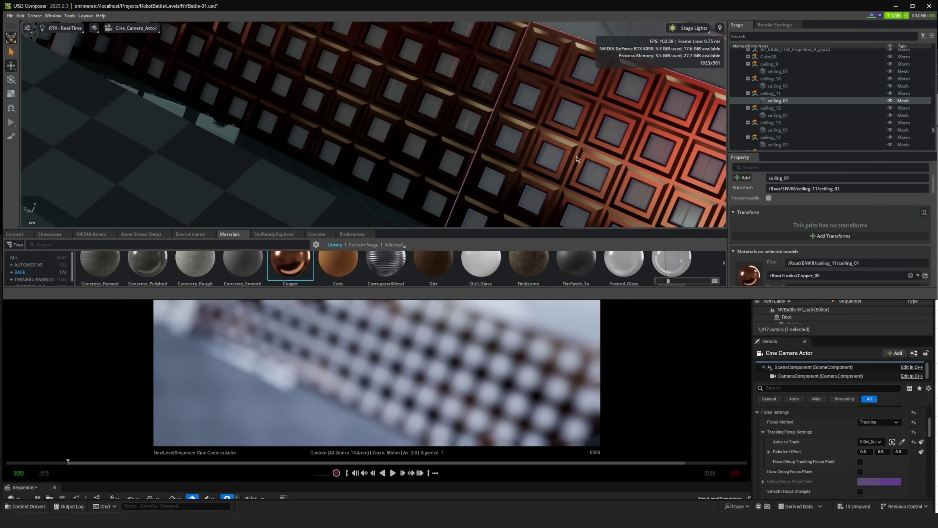
{"action": "left_click_drag", "start_coordinate": [535, 169], "coordinate": [535, 169]}
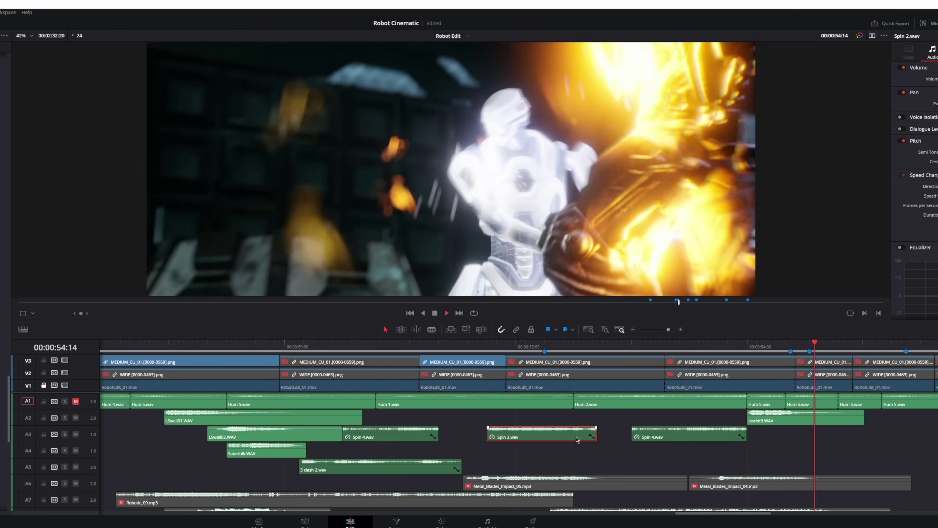
{"action": "left_click", "coordinate": [688, 439]}
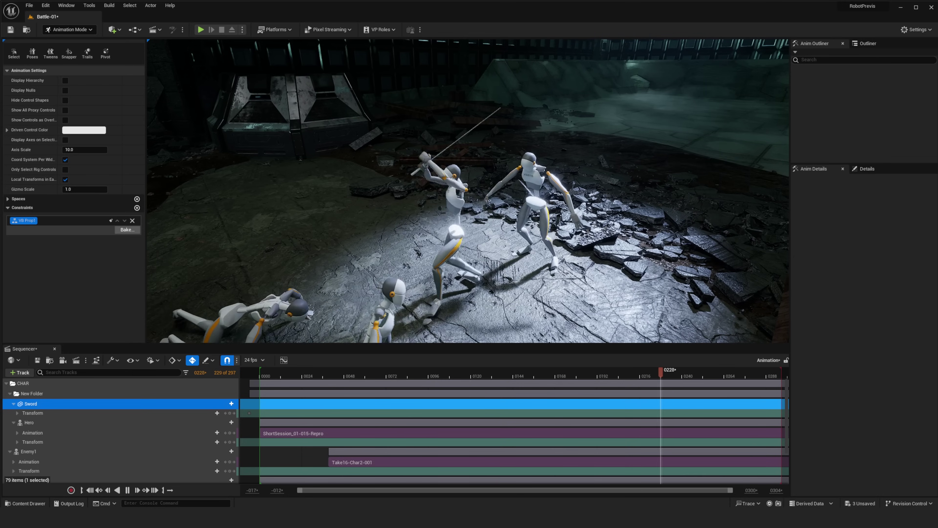
Step: Stop Sequencer playback of the previs sword-fight level
{"action": "key", "text": "space"}
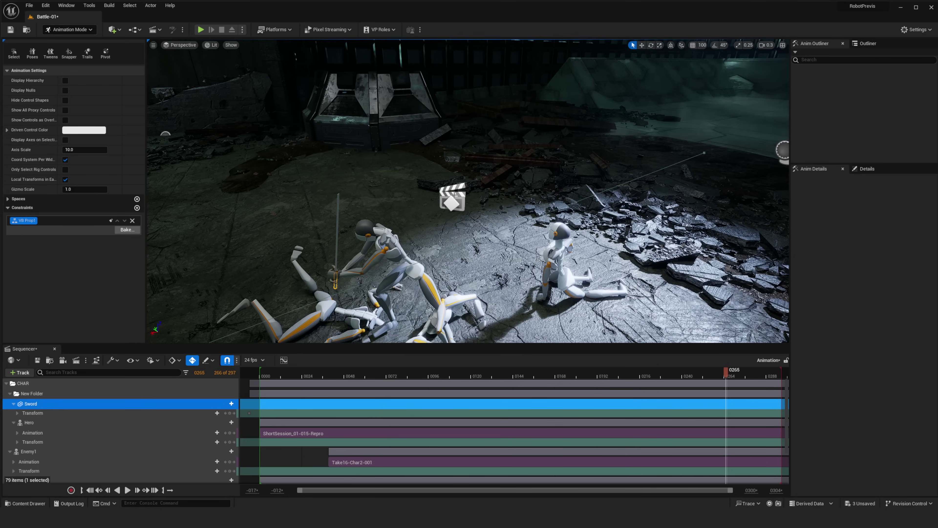